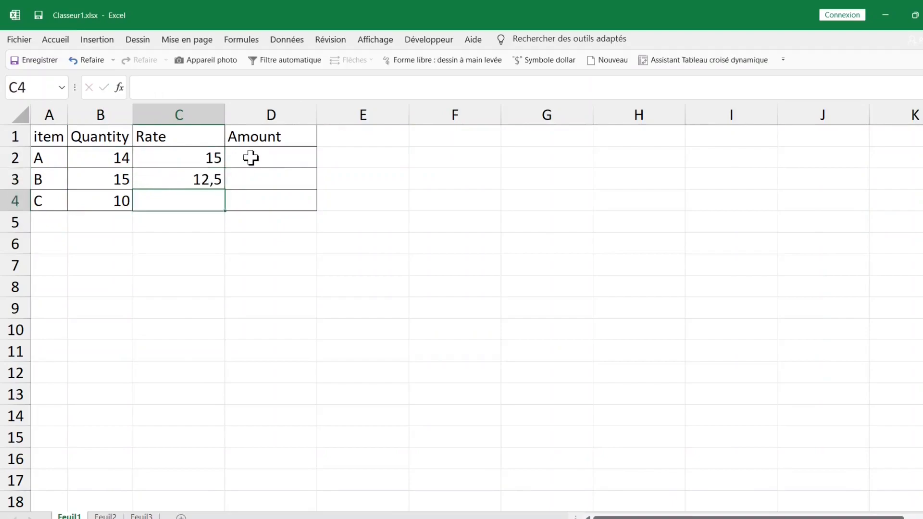
# Calculate the Amount in D2 with the formula =B2*C2 and fill it down to D4
pyautogui.click(251, 158)
pyautogui.doubleClick(270, 158)
pyautogui.write('=')
pyautogui.click(104, 162)
pyautogui.write('*')
pyautogui.click(182, 162)
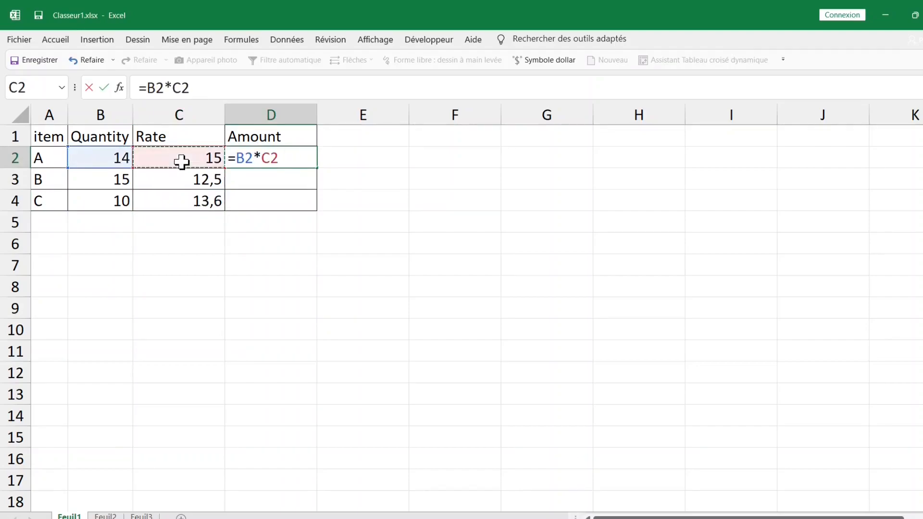
pyautogui.press('Return')
pyautogui.click(313, 161)
pyautogui.moveTo(317, 169); pyautogui.dragTo(317, 212)
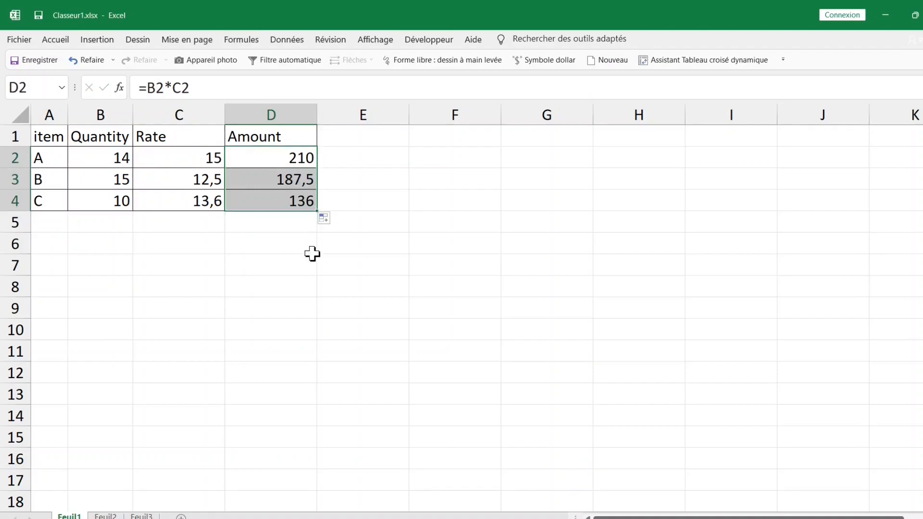
# Apply the euro accounting number format to the Rate and Amount values in C2:D4
pyautogui.moveTo(217, 163); pyautogui.dragTo(279, 200)
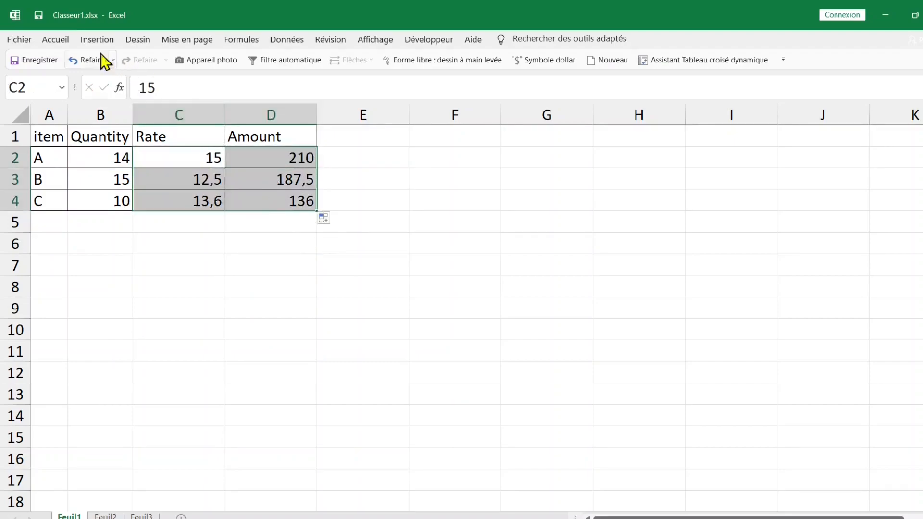
pyautogui.click(55, 40)
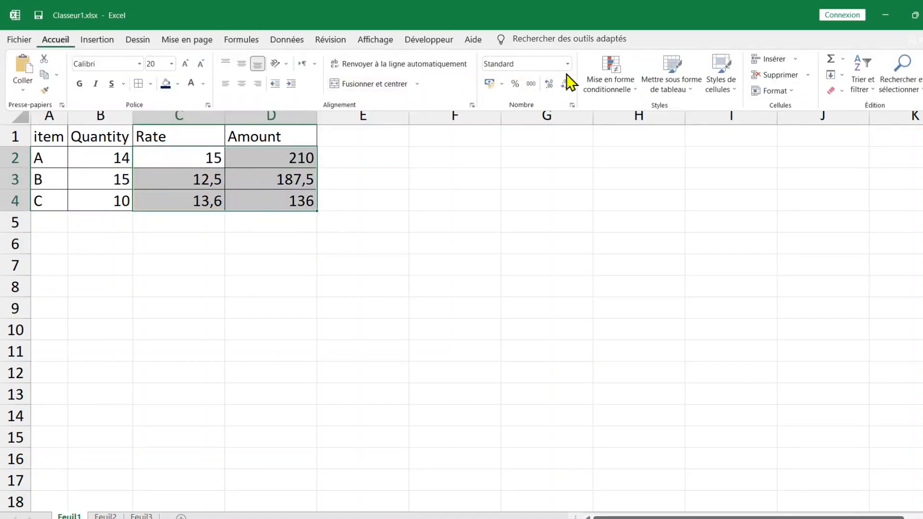
pyautogui.click(490, 84)
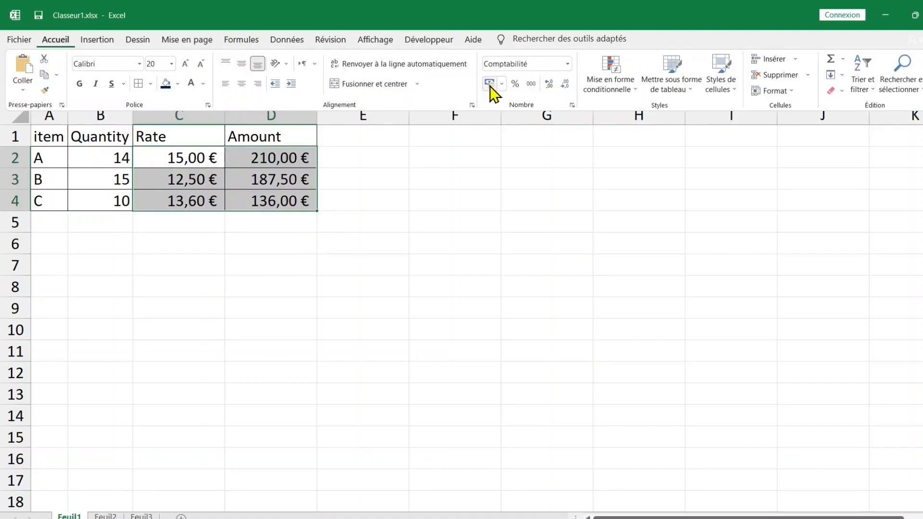
pyautogui.click(249, 245)
pyautogui.click(285, 207)
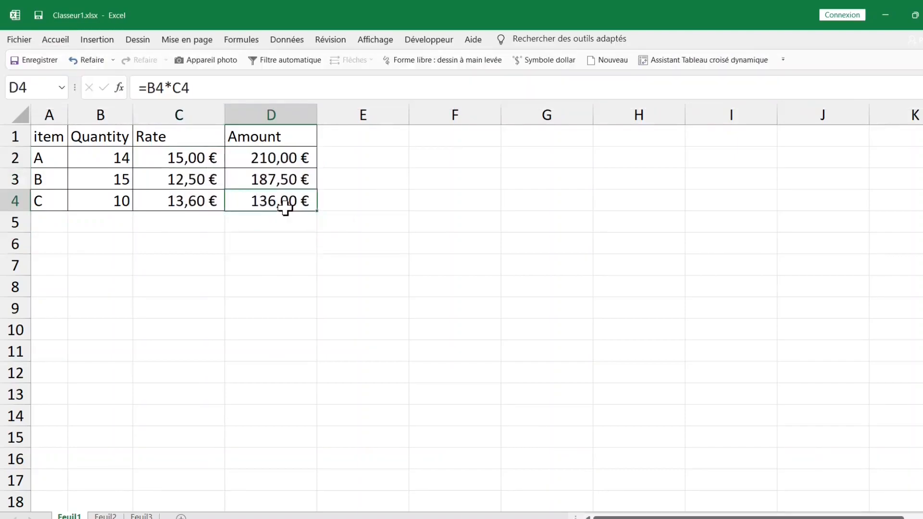
# Enter the heading "et maintenant utilisons les tables" in cell F1
pyautogui.click(375, 151)
pyautogui.click(474, 142)
pyautogui.write('et maintenant')
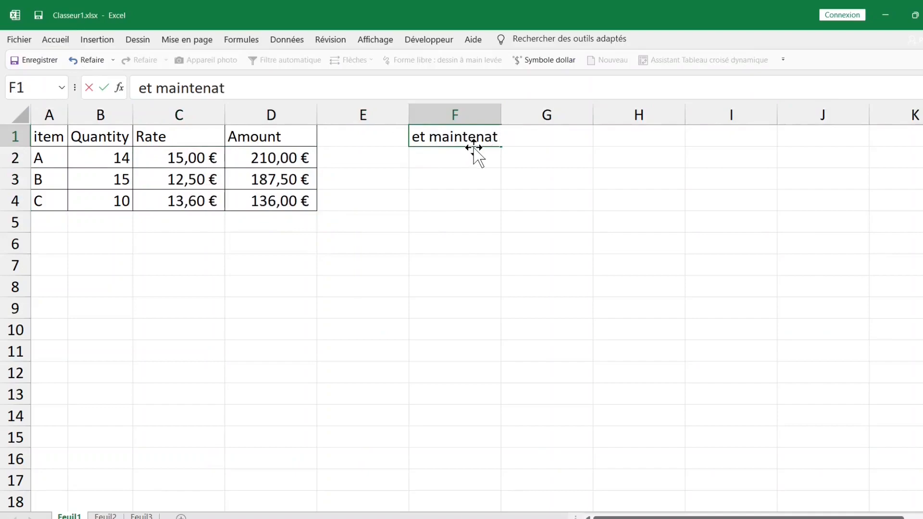
pyautogui.write(' utilis')
pyautogui.press('BackSpace')
pyautogui.write('ison')
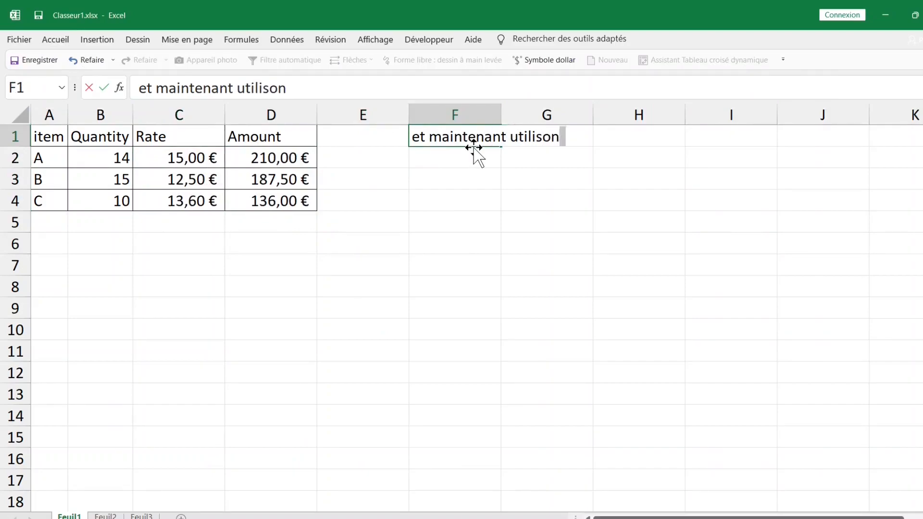
pyautogui.write('s les tables')
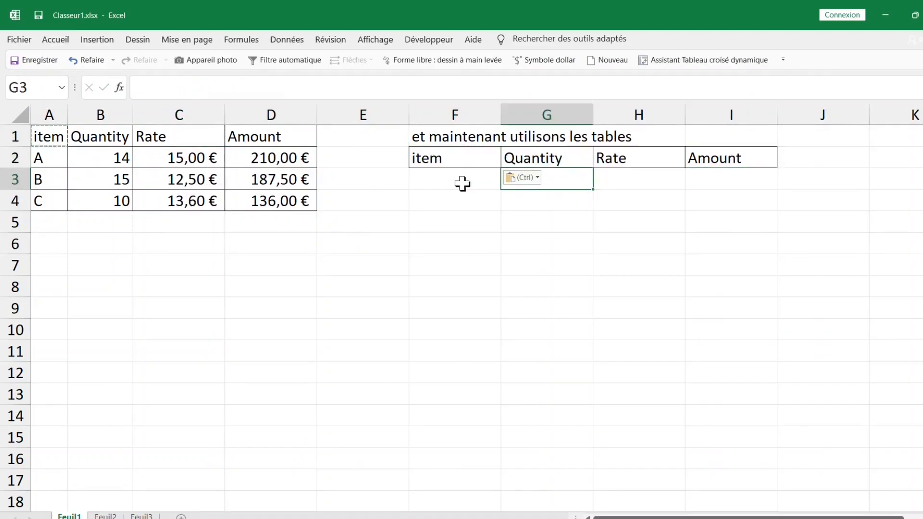
# Convert the range F2:I3 into a table with its first row as headers
pyautogui.click(462, 183)
pyautogui.click(615, 178)
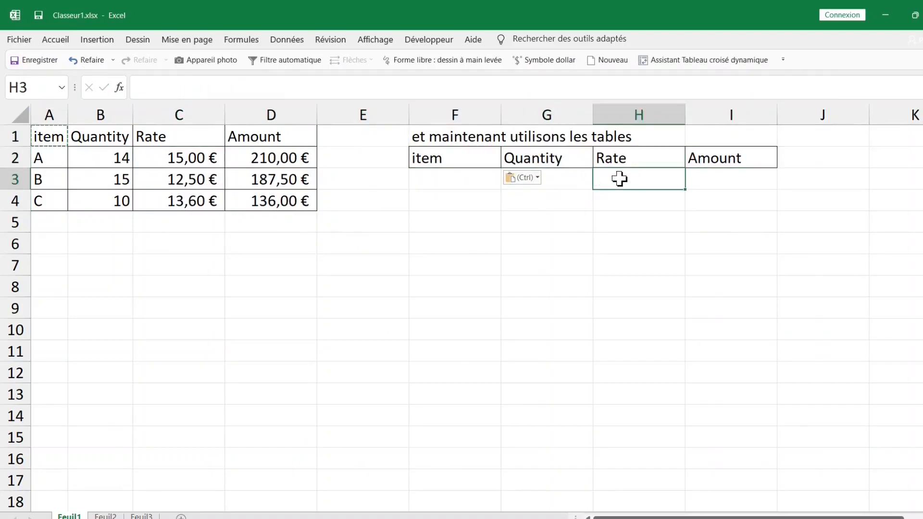
pyautogui.moveTo(458, 157); pyautogui.dragTo(715, 173)
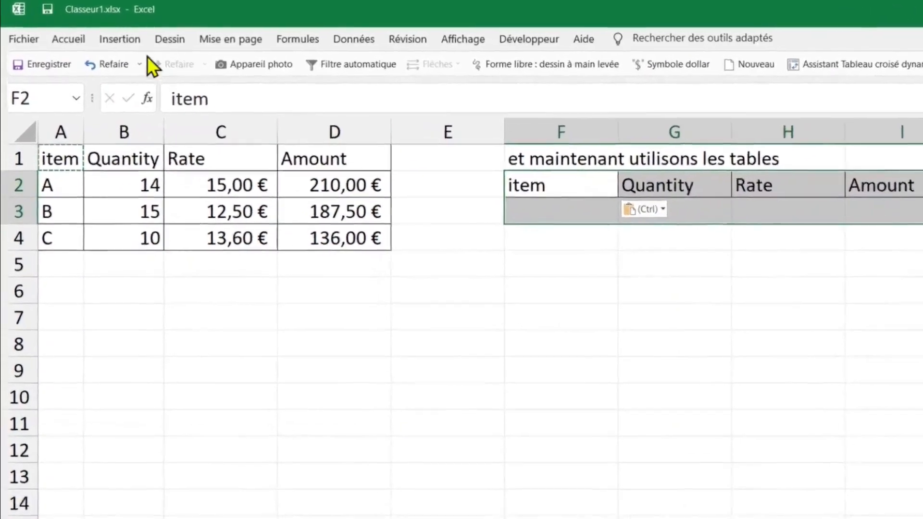
pyautogui.click(147, 42)
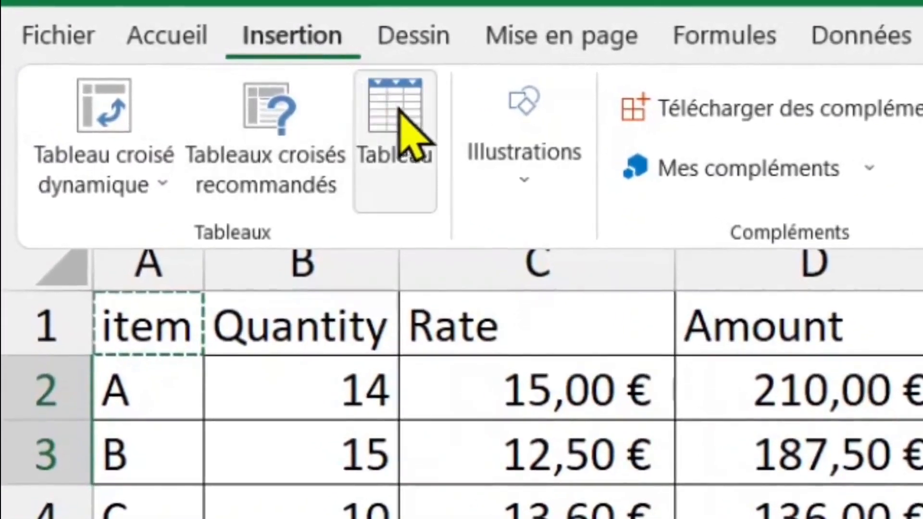
pyautogui.click(375, 118)
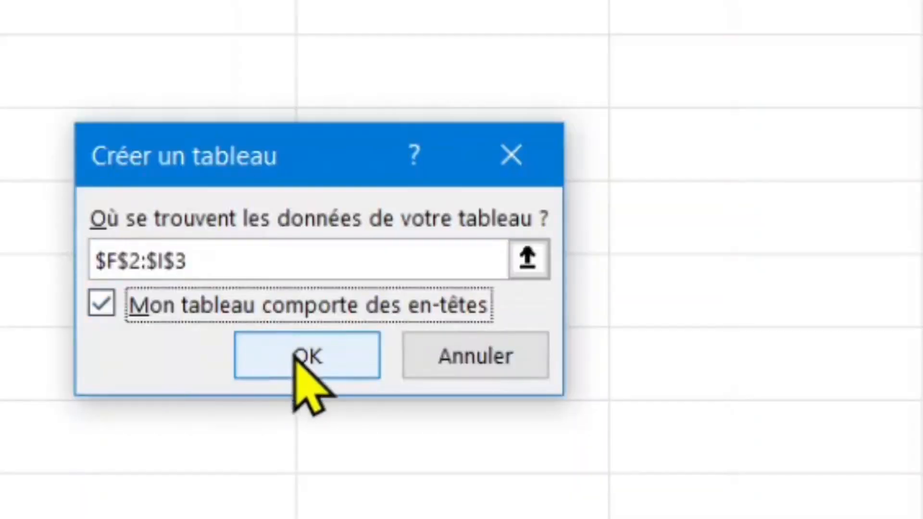
pyautogui.click(435, 348)
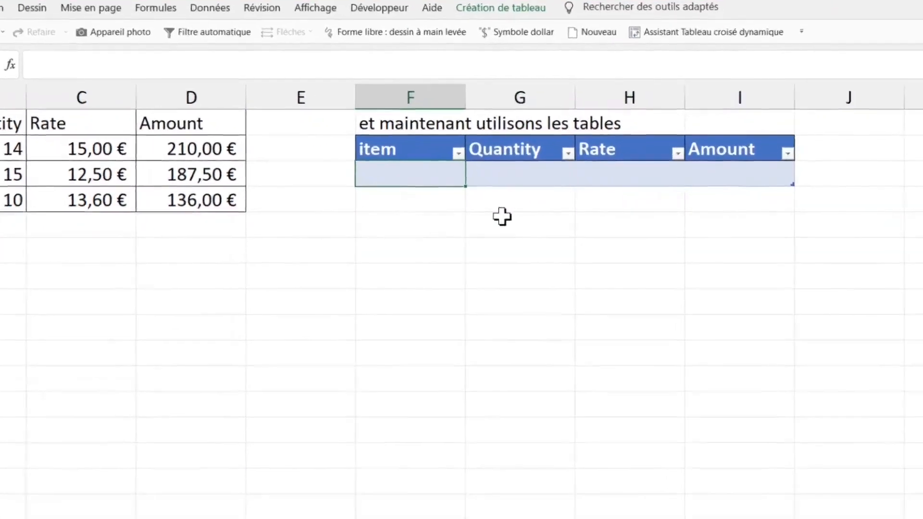
# Fill the first table row with item a, quantity 14 and rate 15
pyautogui.write('a')
pyautogui.click(548, 171)
pyautogui.write('14')
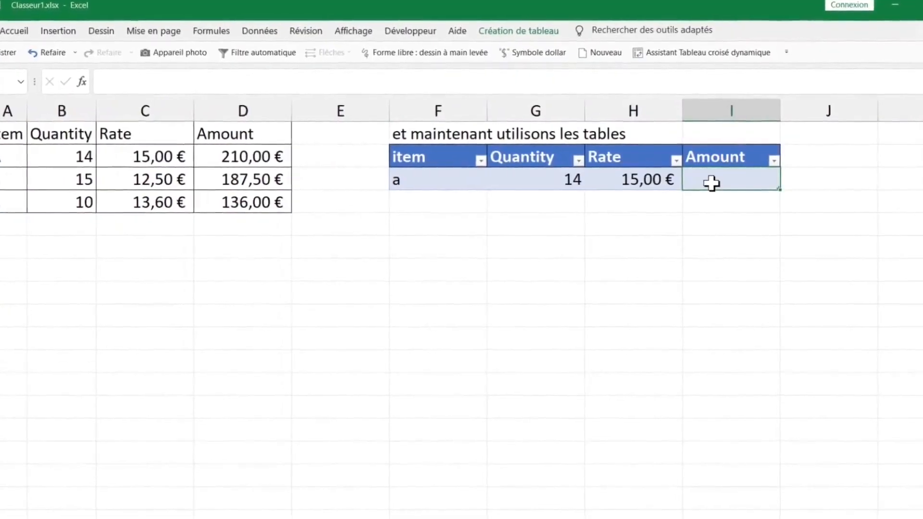
pyautogui.write('=')
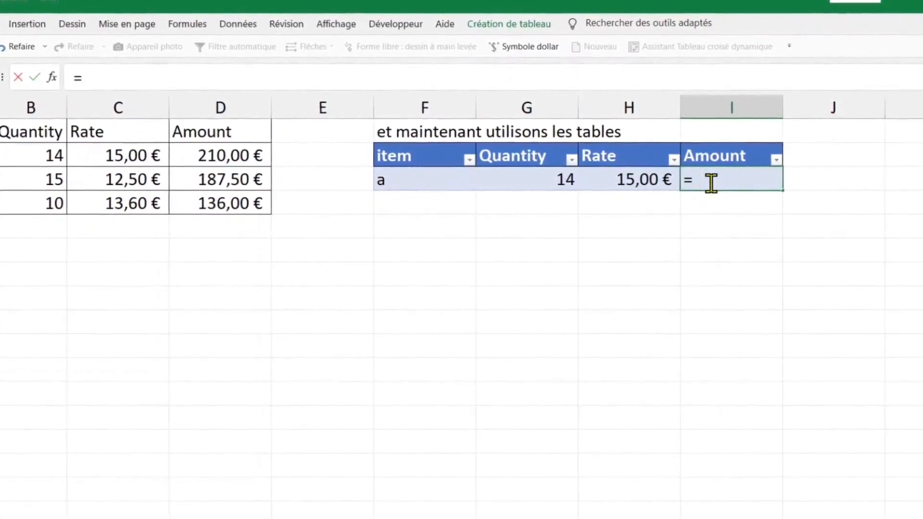
pyautogui.press('Escape')
# Add a second table row with item b, quantity 15 and rate 12,5
pyautogui.click(426, 204)
pyautogui.write('b')
pyautogui.click(495, 207)
pyautogui.write('15')
pyautogui.click(586, 207)
pyautogui.write('1,')
pyautogui.press('BackSpace')
pyautogui.write('2,5')
pyautogui.press('Return')
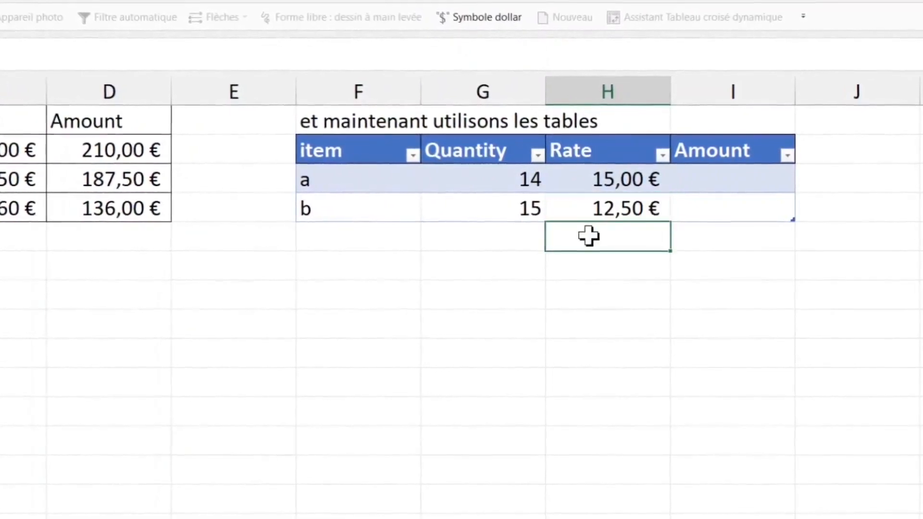
# Add a third table row with item c, quantity 10 and rate 13,6
pyautogui.click(342, 236)
pyautogui.write('c')
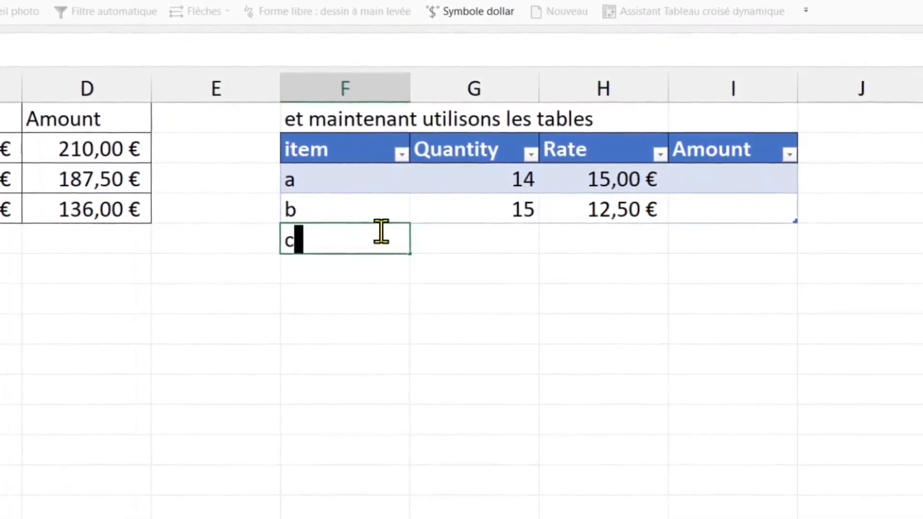
pyautogui.press('Return')
pyautogui.click(509, 243)
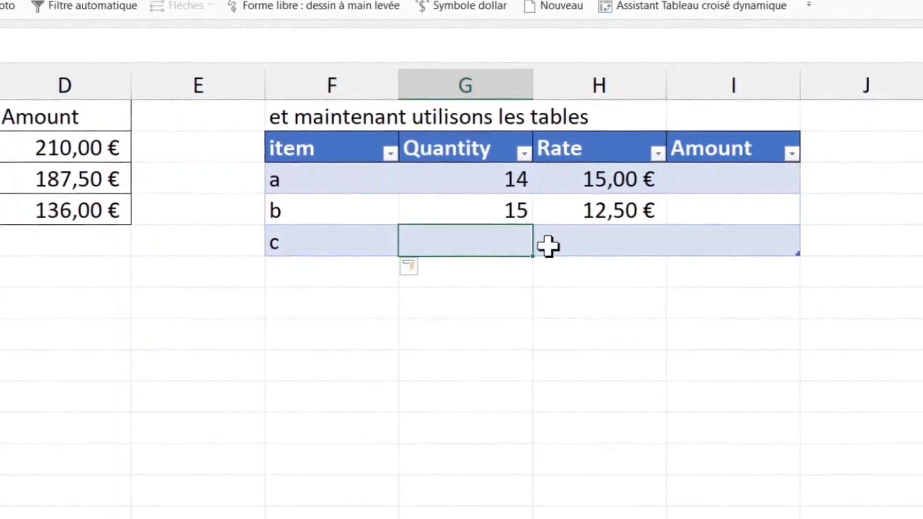
pyautogui.write('10')
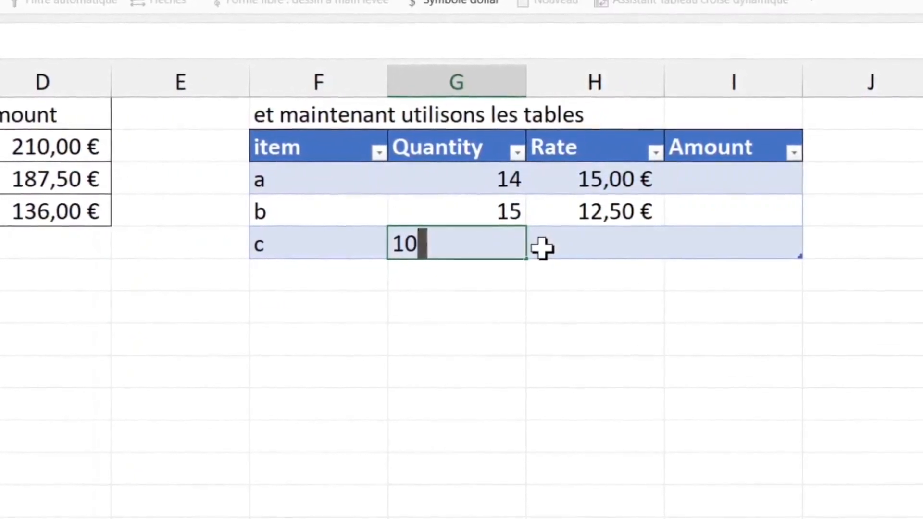
pyautogui.click(606, 233)
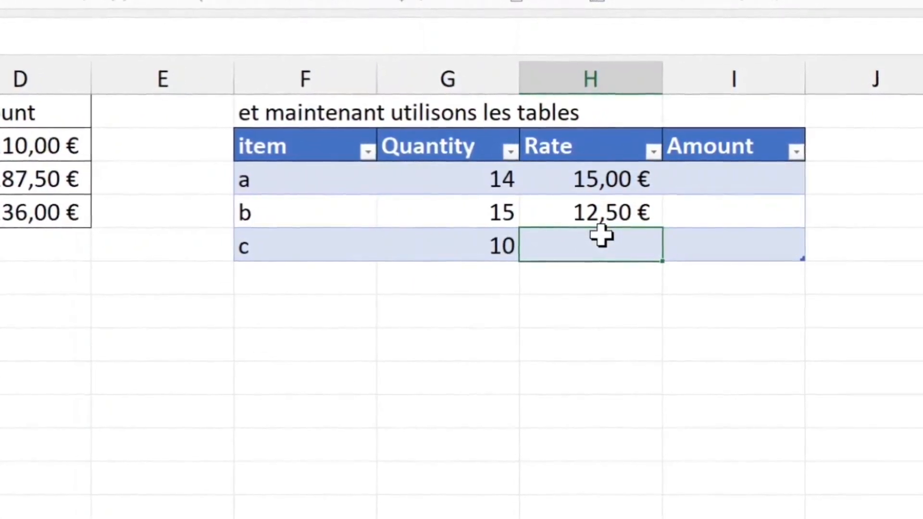
pyautogui.write('13,6')
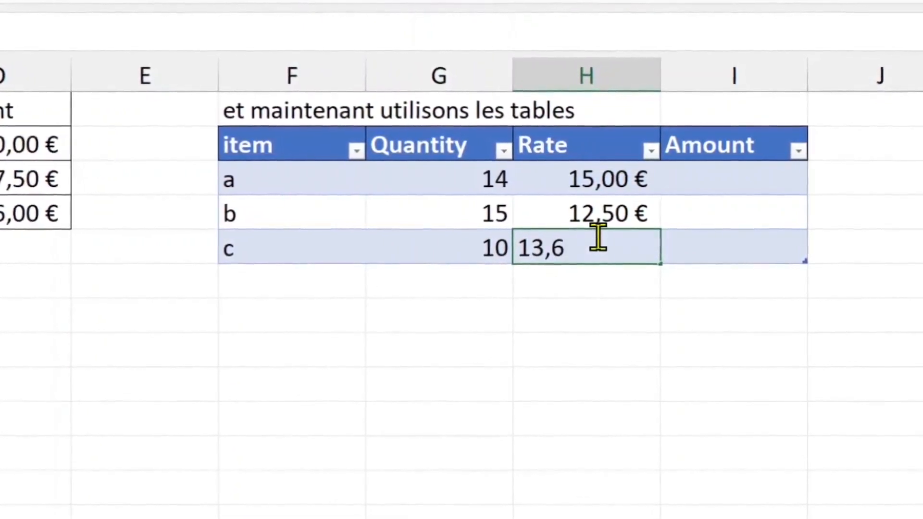
pyautogui.press('Return')
pyautogui.click(295, 283)
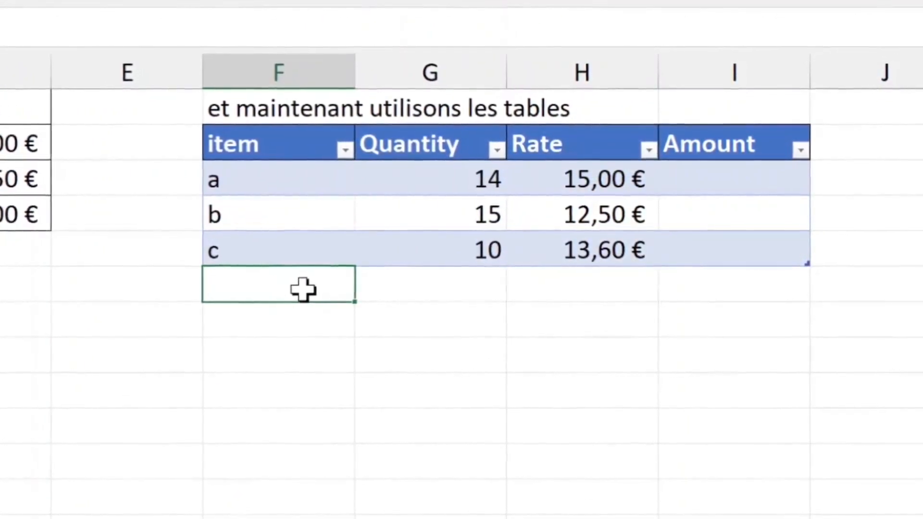
# Calculate the table's Amount column by multiplying each row's Quantity by its Rate using structured references
pyautogui.click(744, 177)
pyautogui.write('=')
pyautogui.click(457, 182)
pyautogui.write('*')
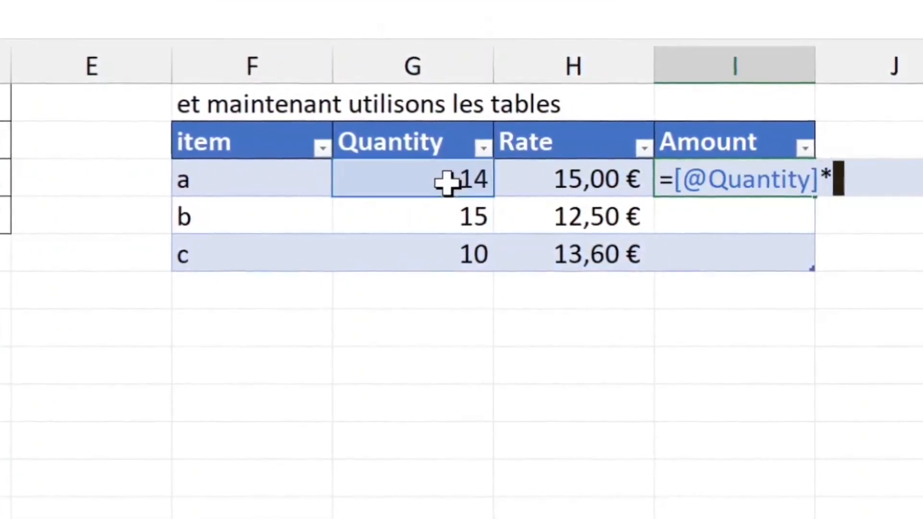
pyautogui.click(583, 180)
pyautogui.press('Return')
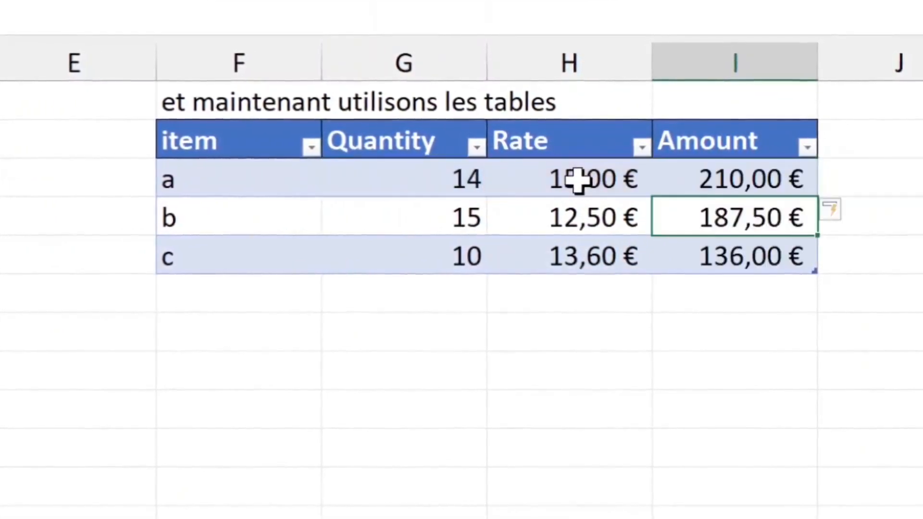
pyautogui.moveTo(855, 216); pyautogui.dragTo(851, 240)
pyautogui.moveTo(748, 185); pyautogui.dragTo(750, 257)
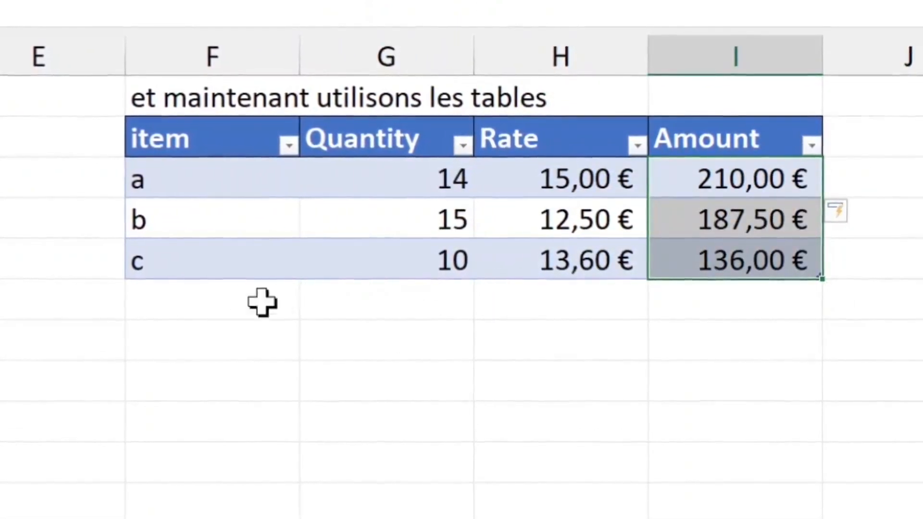
# Add a fourth table row with item d, quantity 100 and rate 362
pyautogui.click(275, 301)
pyautogui.write('d')
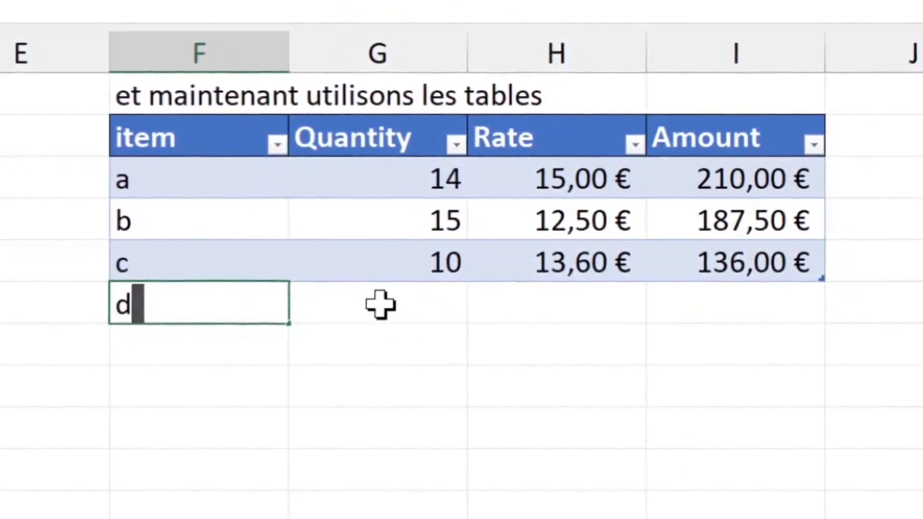
pyautogui.click(381, 305)
pyautogui.write('100')
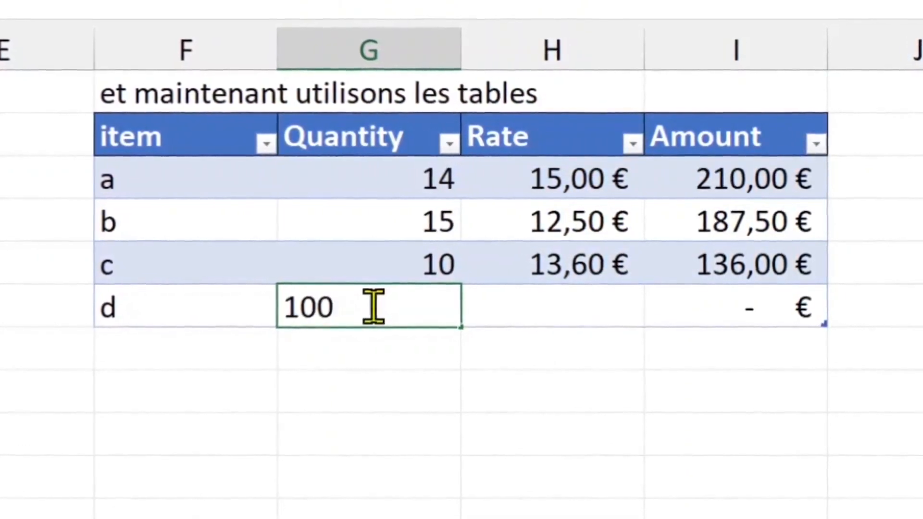
pyautogui.click(499, 299)
pyautogui.write('36')
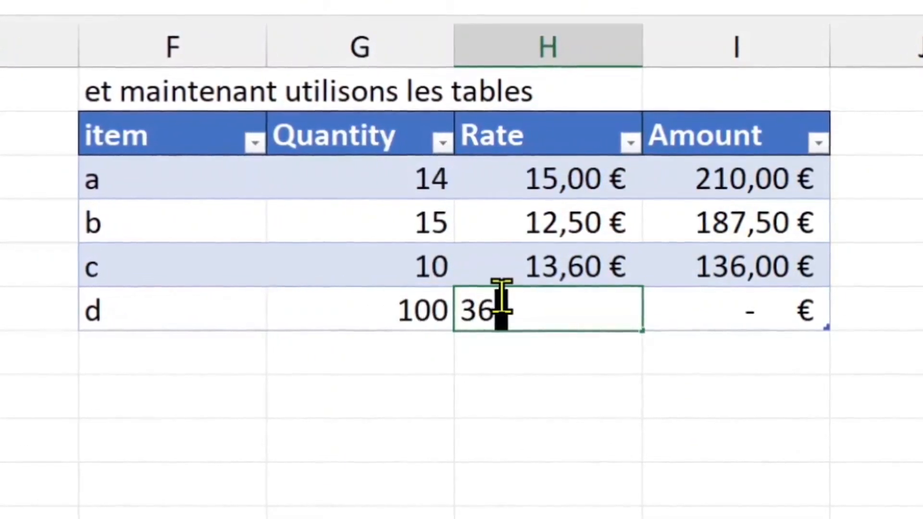
pyautogui.write('2')
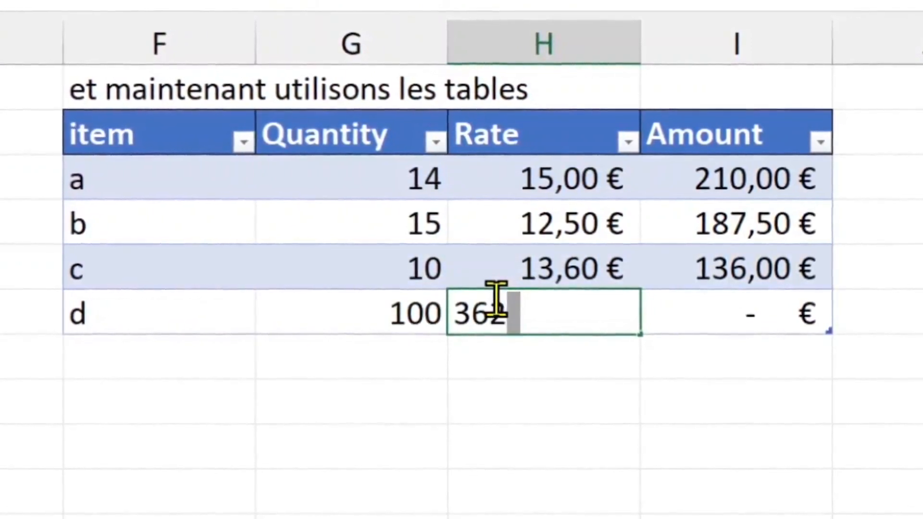
pyautogui.click(710, 356)
# Autofit the width of the table's Amount column and enter "un gain de temps rapide et précieux!" in D8
pyautogui.click(761, 310)
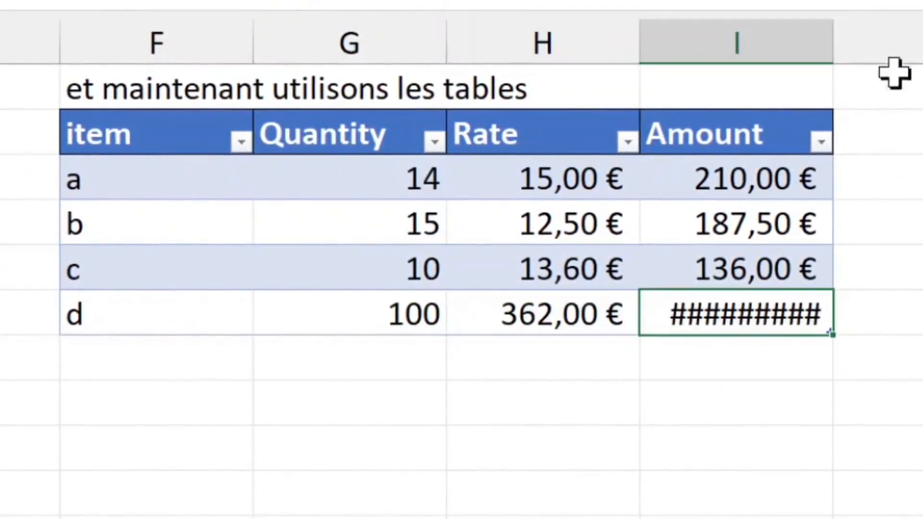
pyautogui.doubleClick(831, 45)
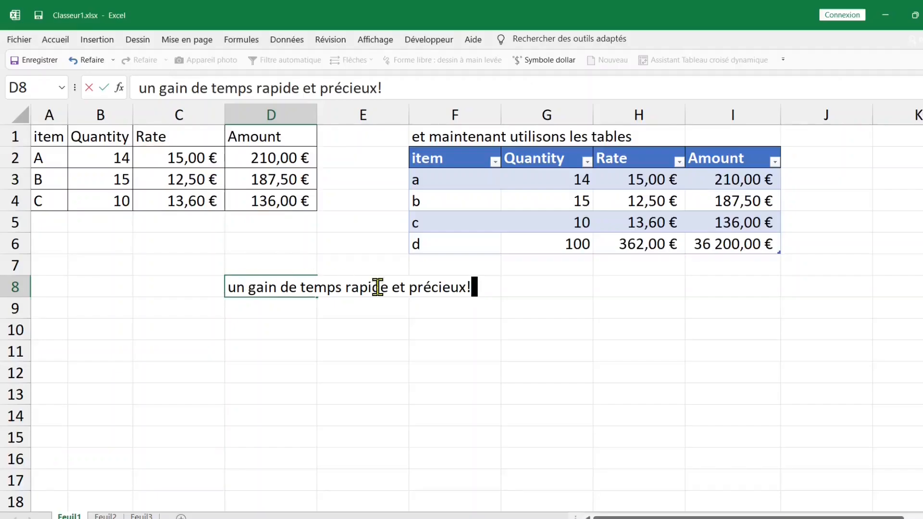
pyautogui.click(582, 295)
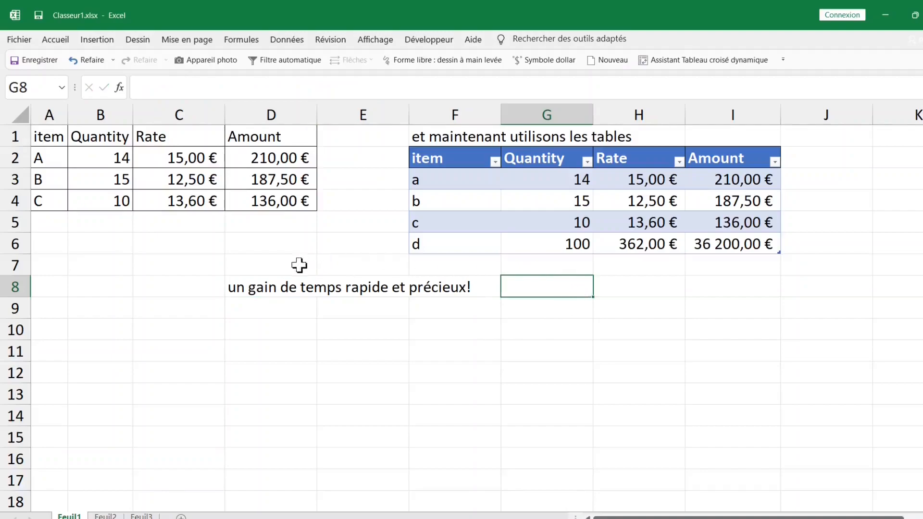
pyautogui.click(177, 306)
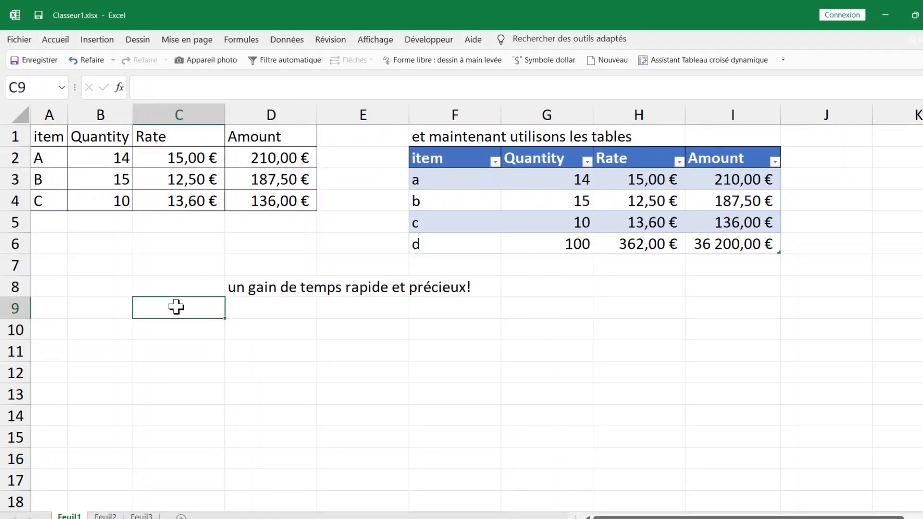
# Insert three blank rows above row 1 of the sheet
pyautogui.click(7, 134)
pyautogui.hotkey('ctrl', '+')
pyautogui.hotkey('ctrl', '+')
pyautogui.hotkey('ctrl', '+')
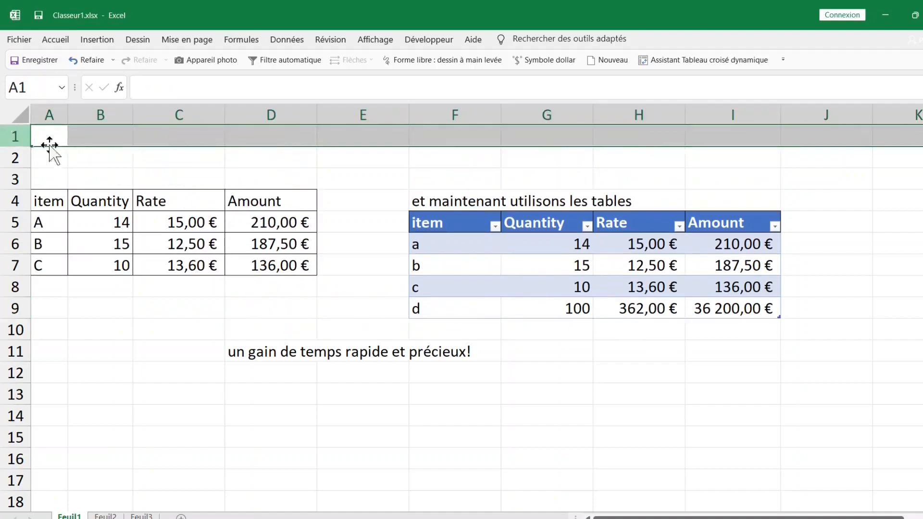
# Calculate the highest Rate of the plain range C5:C7 in cell C1 with the MAX function
pyautogui.click(172, 134)
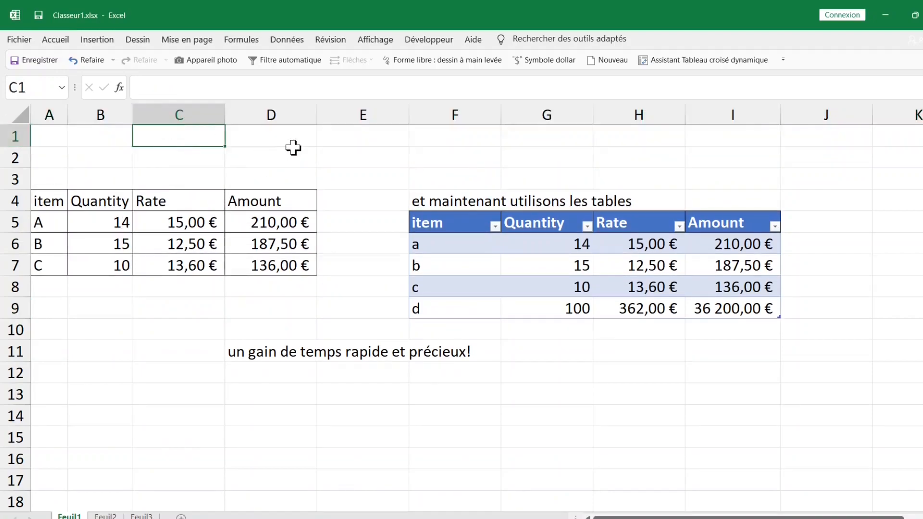
pyautogui.write('=max')
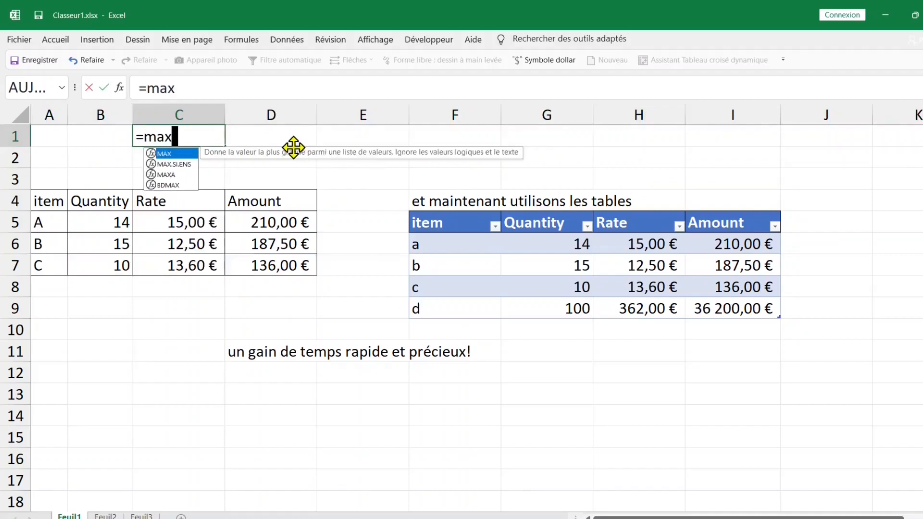
pyautogui.press('Tab')
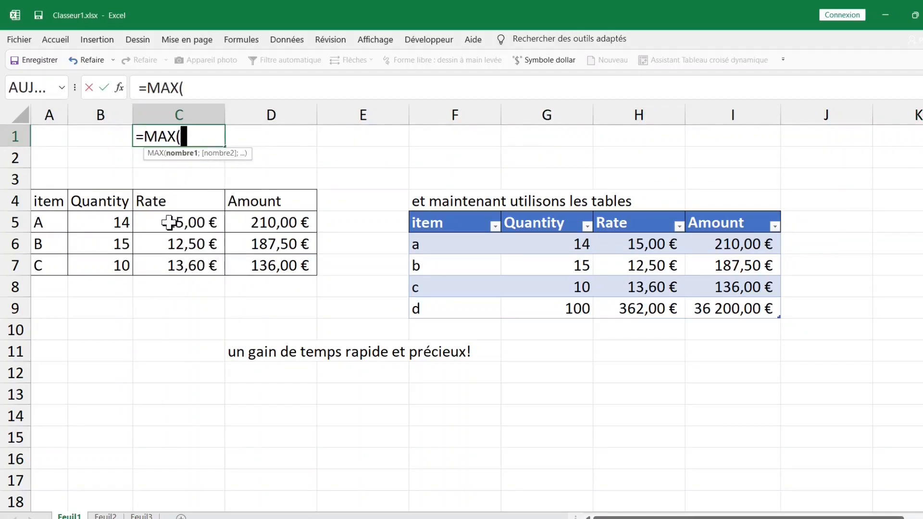
pyautogui.moveTo(167, 222); pyautogui.dragTo(168, 266)
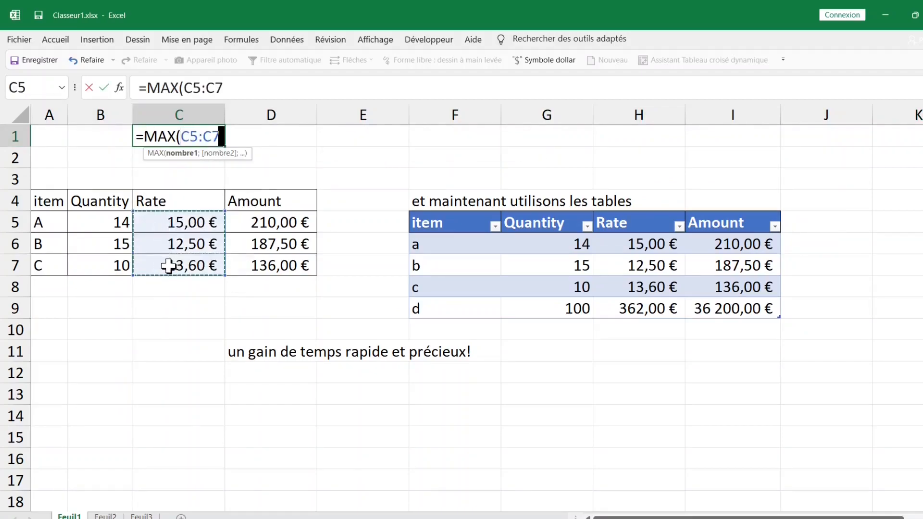
pyautogui.press('Return')
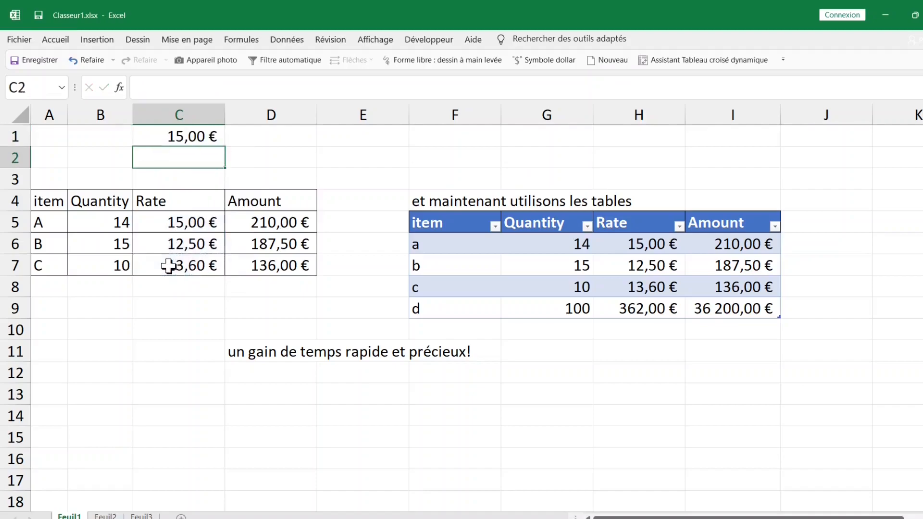
# Label the maximum of the plain range by entering "max ►" in cell B1
pyautogui.click(105, 139)
pyautogui.write('max')
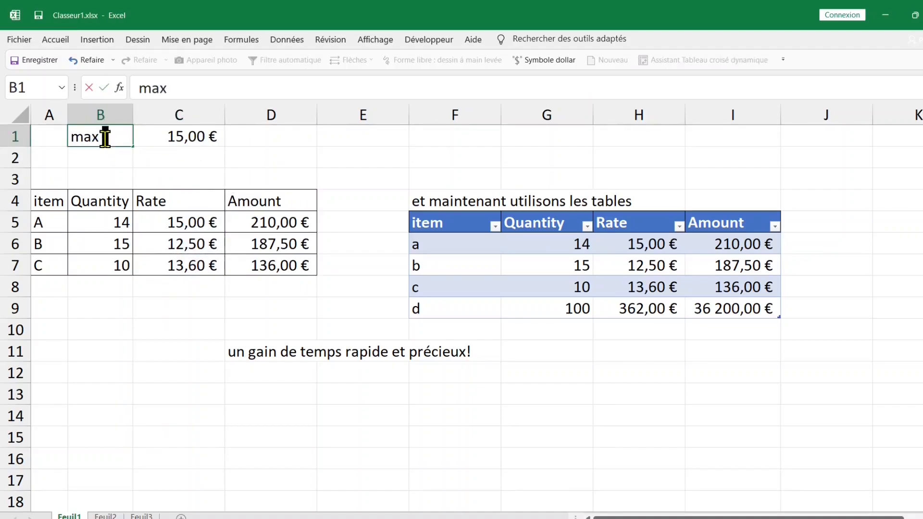
pyautogui.write(' ►')
pyautogui.click(282, 158)
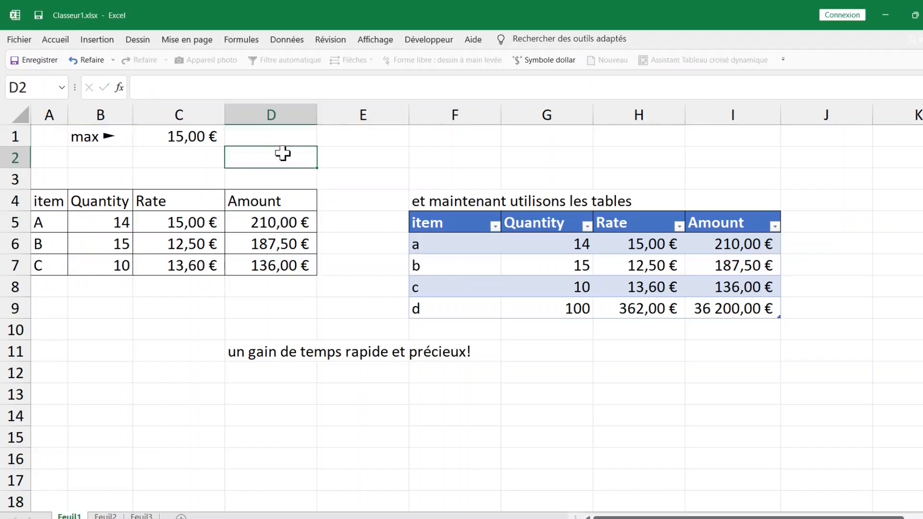
pyautogui.click(191, 141)
# Add item d to row 8 of the plain range, with quantity 16 and rate 10
pyautogui.click(188, 291)
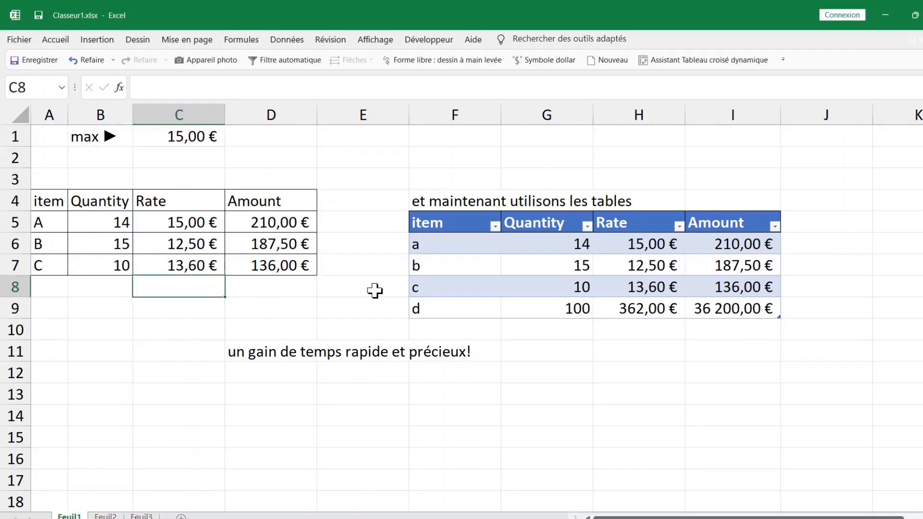
pyautogui.write('10')
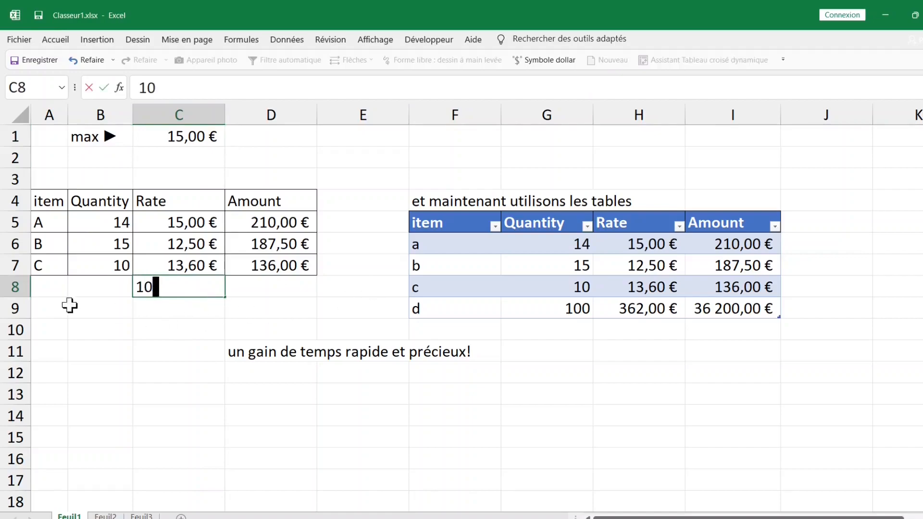
pyautogui.click(50, 285)
pyautogui.write('d')
pyautogui.click(118, 287)
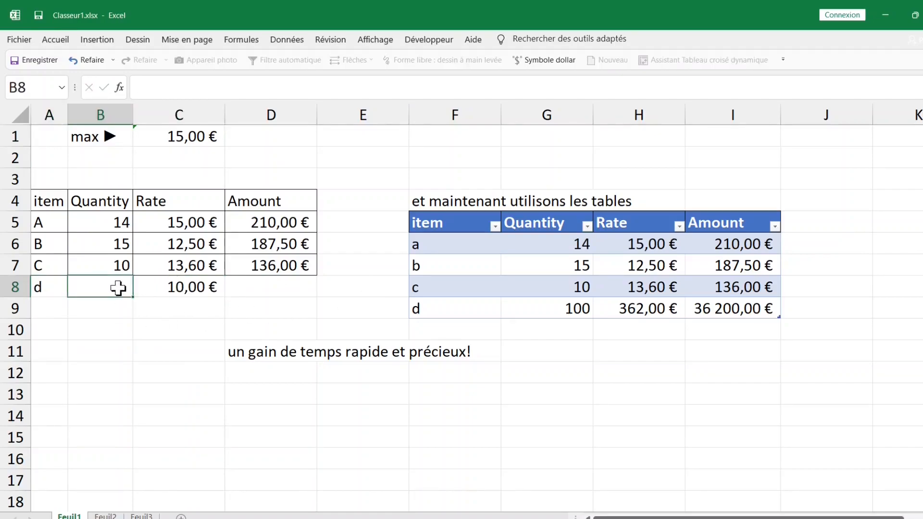
pyautogui.write('16')
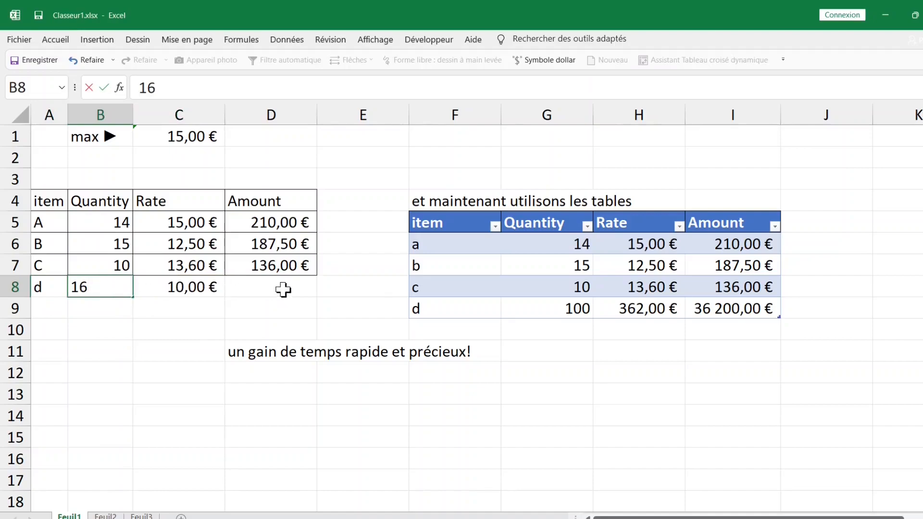
pyautogui.click(297, 287)
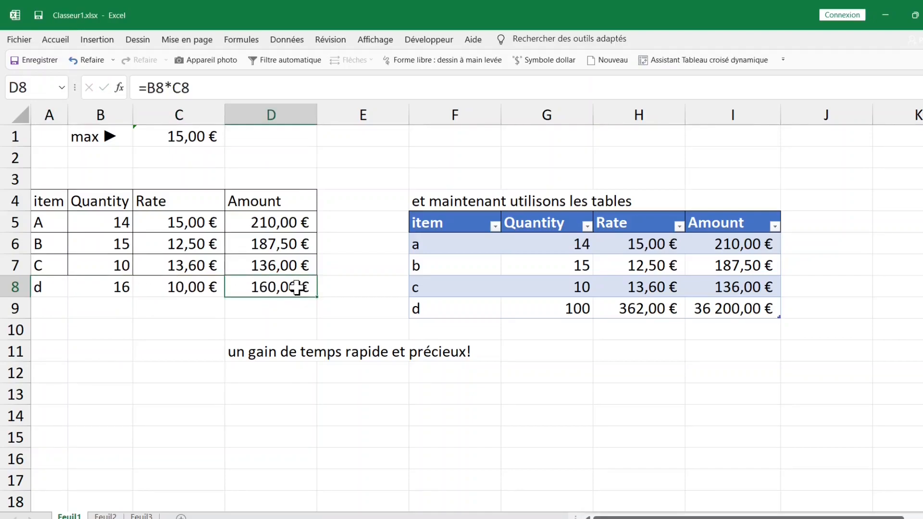
# Extend the MAX formula in C1 to cover the new Rate entry, using the range C5:C8
pyautogui.click(202, 290)
pyautogui.moveTo(192, 219); pyautogui.dragTo(188, 265)
pyautogui.click(195, 133)
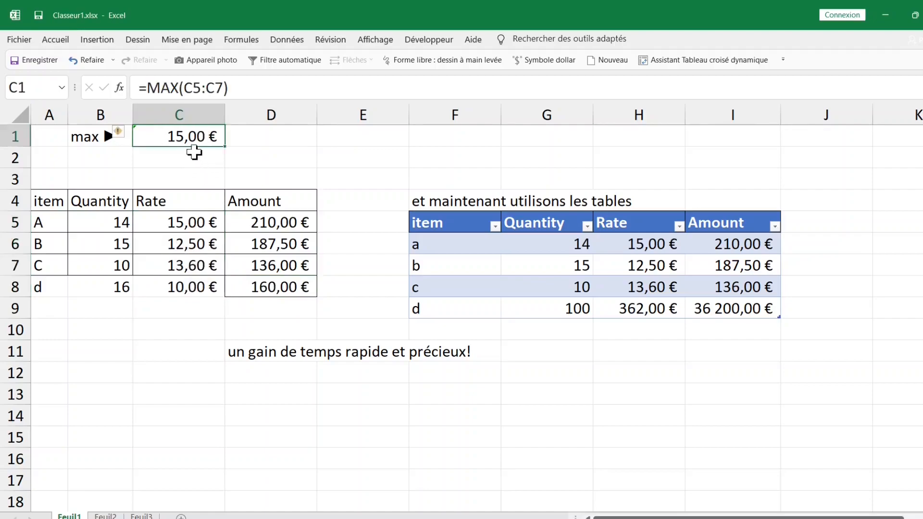
pyautogui.doubleClick(191, 134)
pyautogui.click(183, 217)
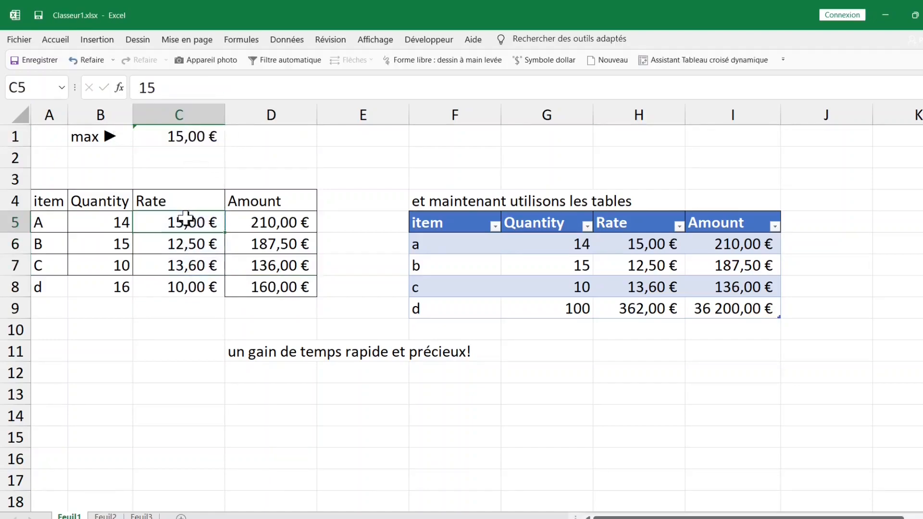
pyautogui.click(185, 138)
pyautogui.doubleClick(190, 136)
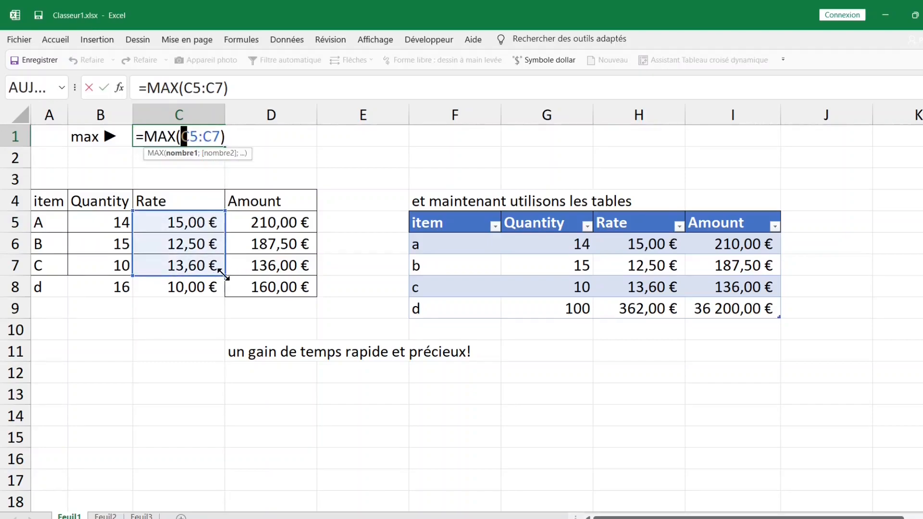
pyautogui.moveTo(222, 273); pyautogui.dragTo(222, 288)
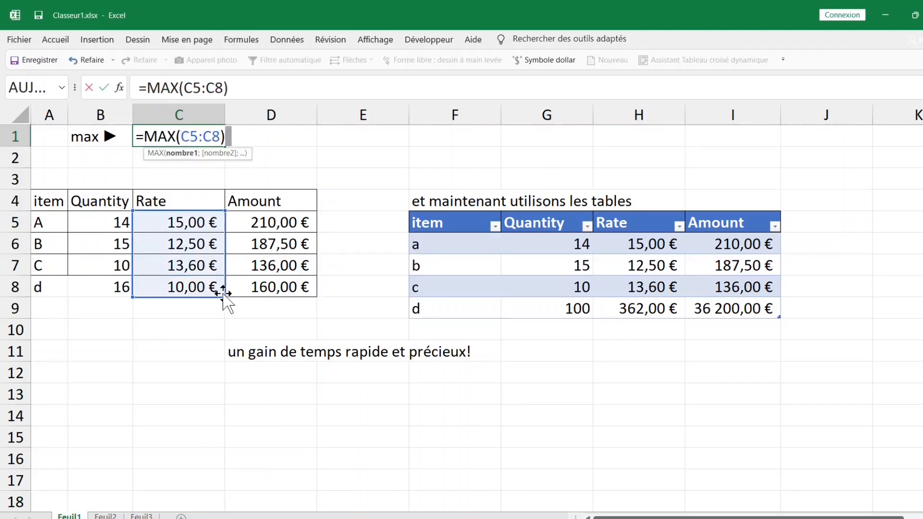
pyautogui.press('Return')
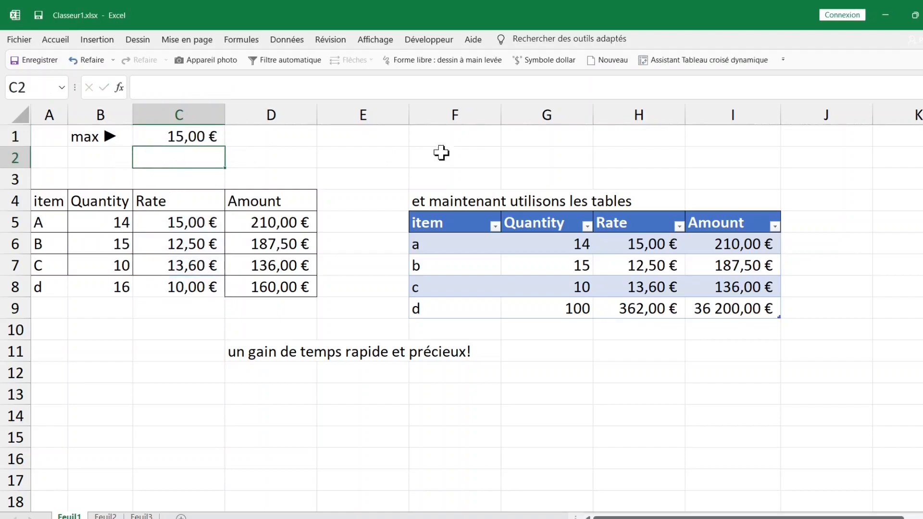
# Enter the note "mais avec les tableaux c'est automatique" in cell E1
pyautogui.click(388, 137)
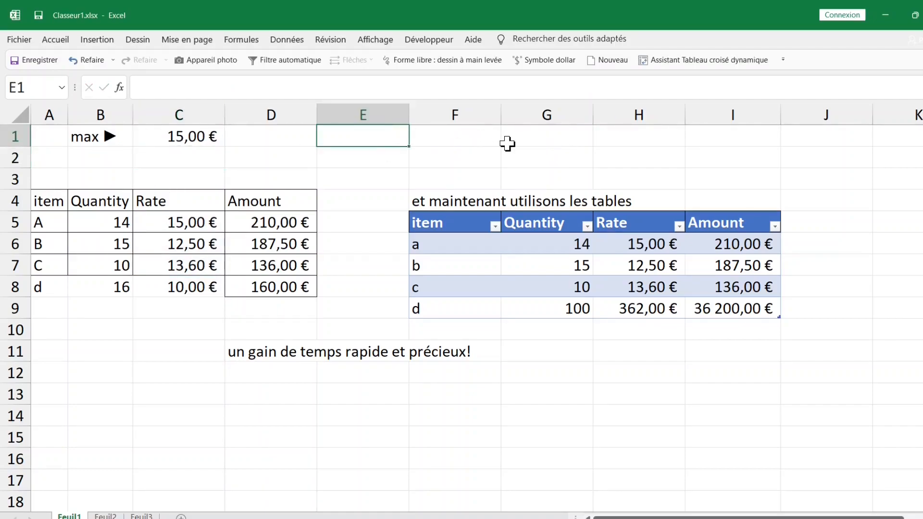
pyautogui.write('mais avec le')
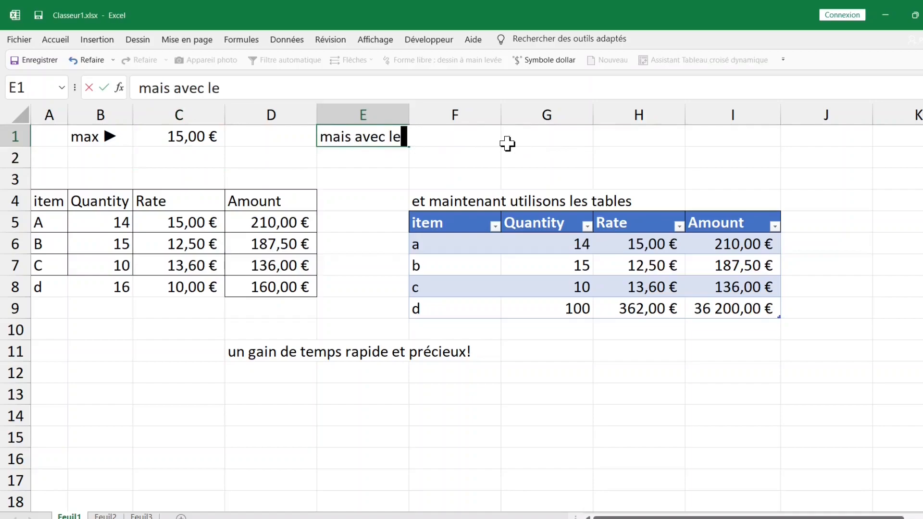
pyautogui.write('s tableaux')
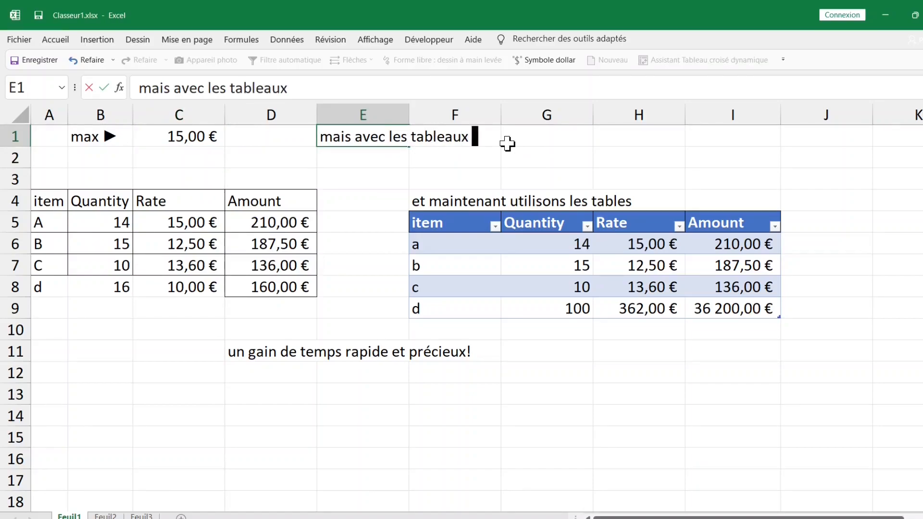
pyautogui.write(" c'est")
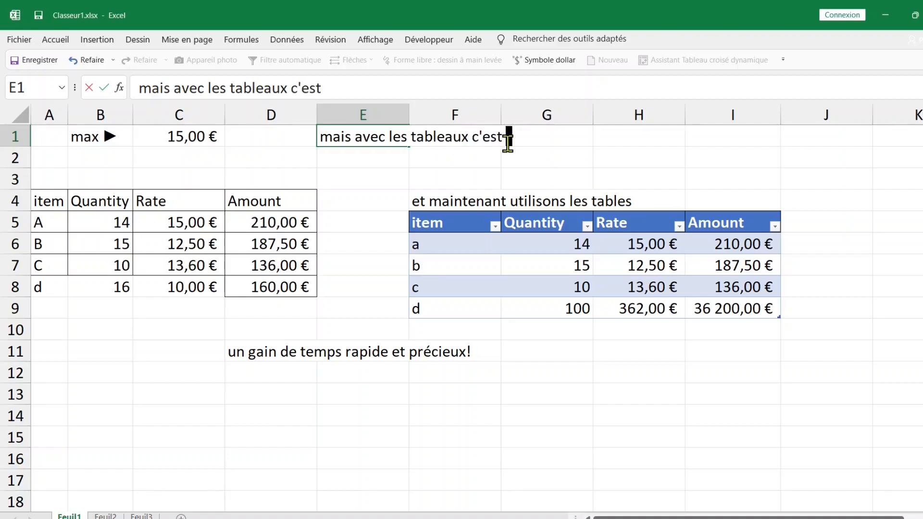
pyautogui.write(' automatique')
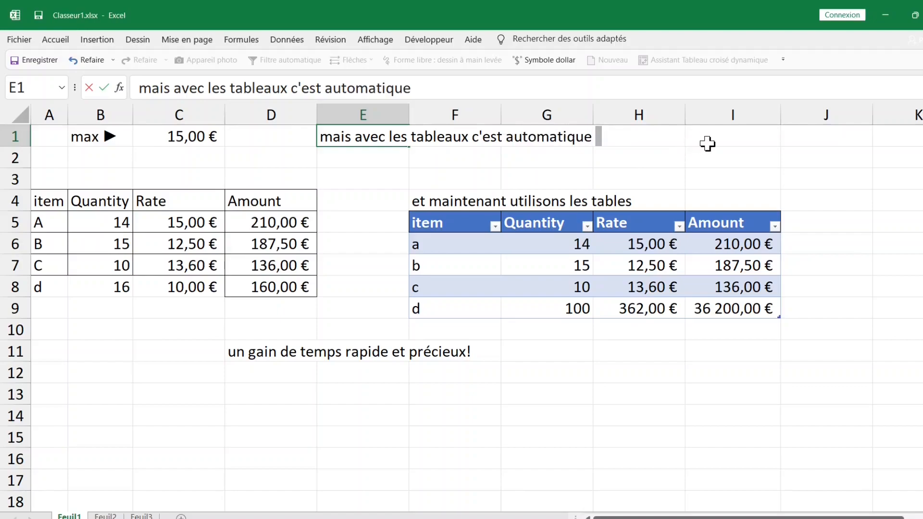
# Enter the label "MAX ►" in I1 and calculate the maximum of the table's Rate column in J1 using Tableau1[Rate]
pyautogui.click(693, 141)
pyautogui.write('MAX ►')
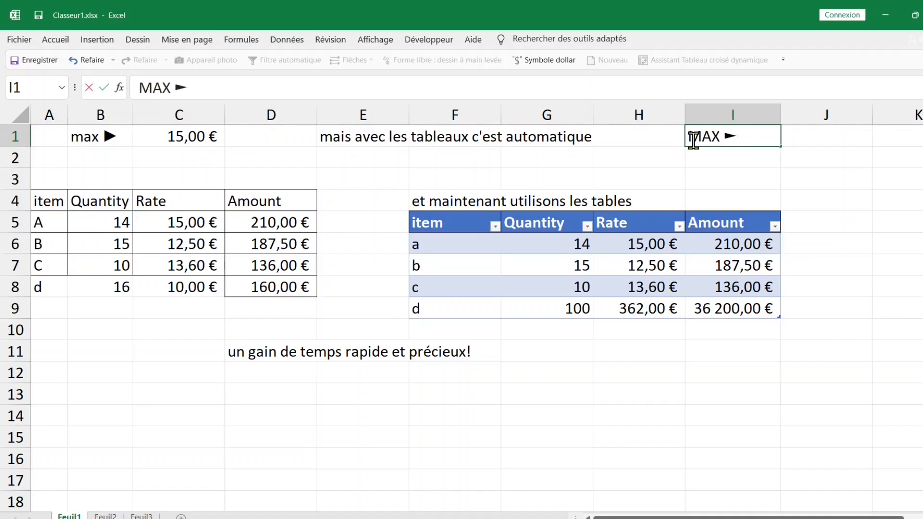
pyautogui.click(812, 145)
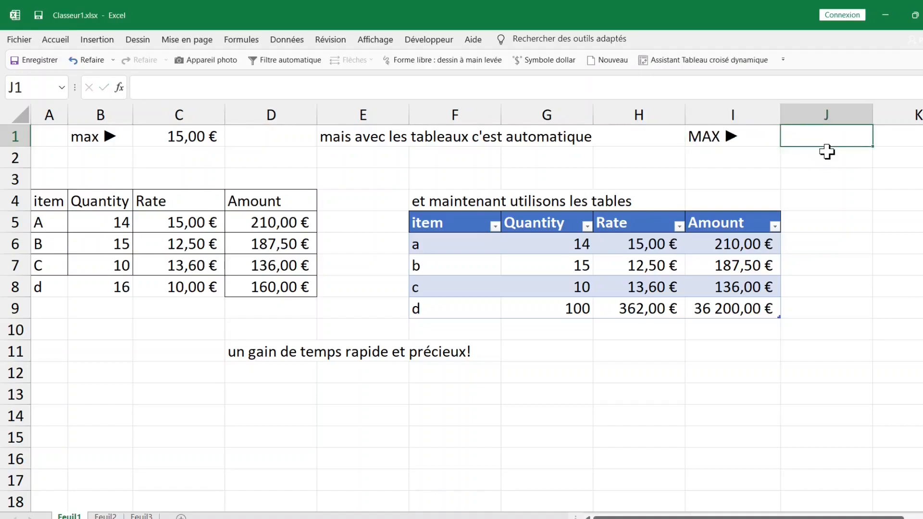
pyautogui.write('=max')
pyautogui.press('Tab')
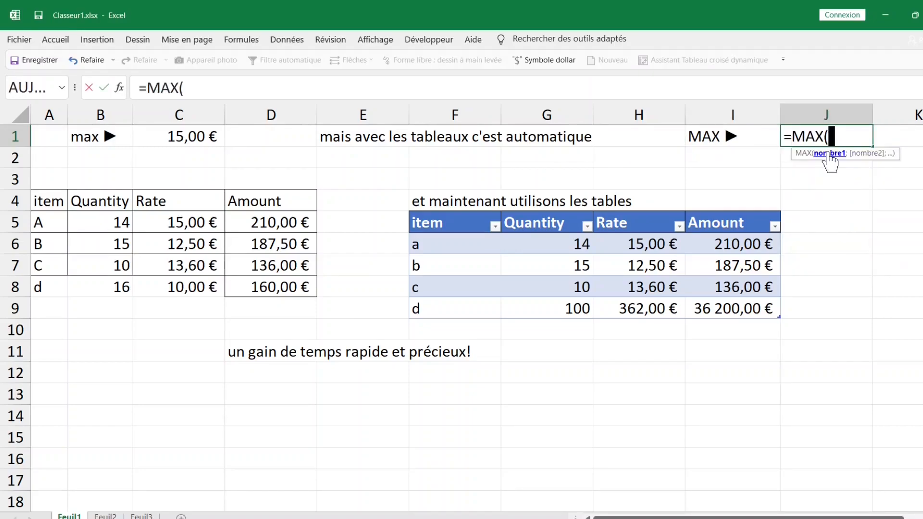
pyautogui.click(633, 210)
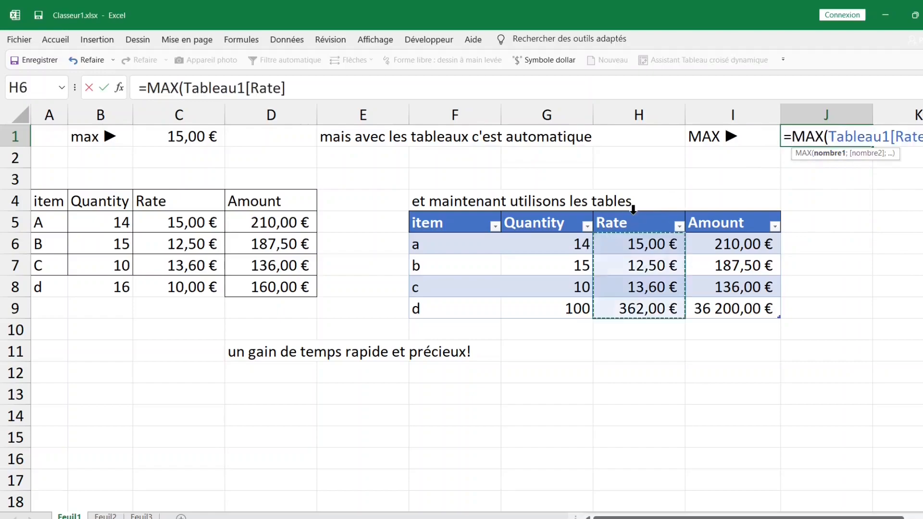
pyautogui.press('Return')
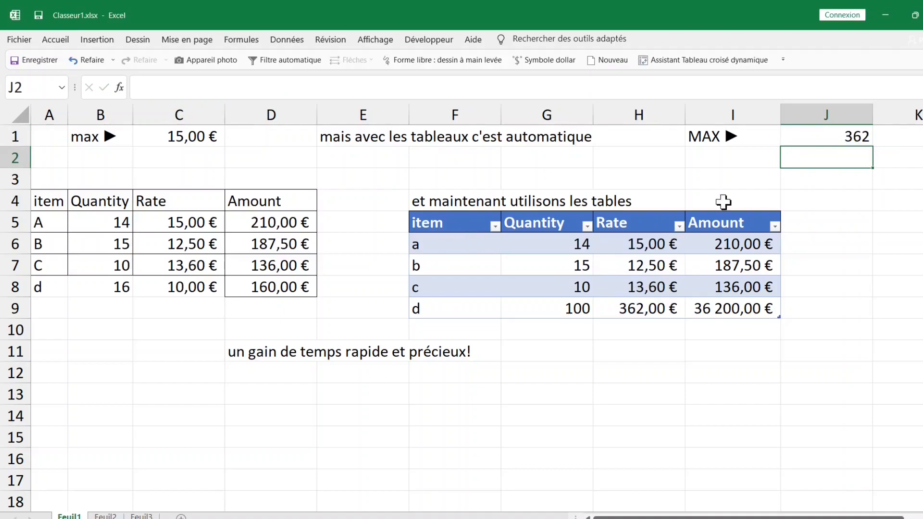
# Enter the label "min ►" in I2 and calculate the minimum of the table's Rate column in J2 with the MIN function
pyautogui.click(744, 165)
pyautogui.write('m')
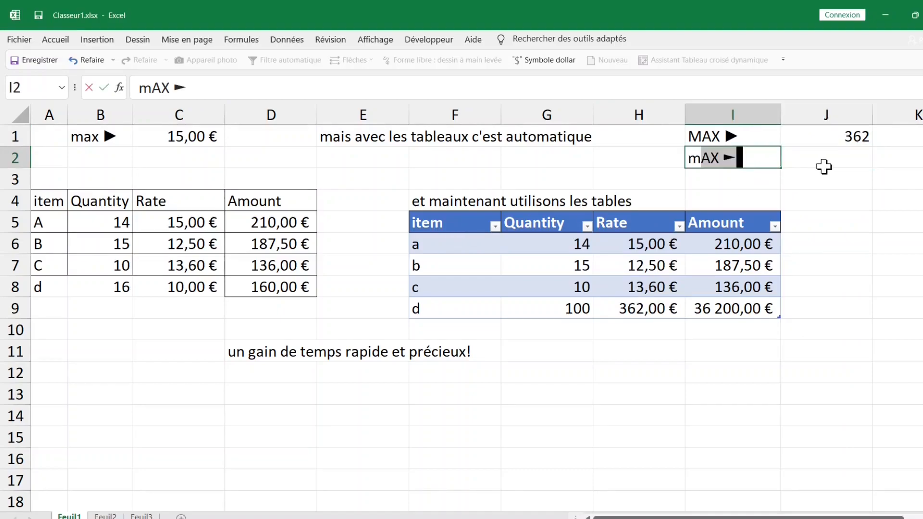
pyautogui.write('in ▶')
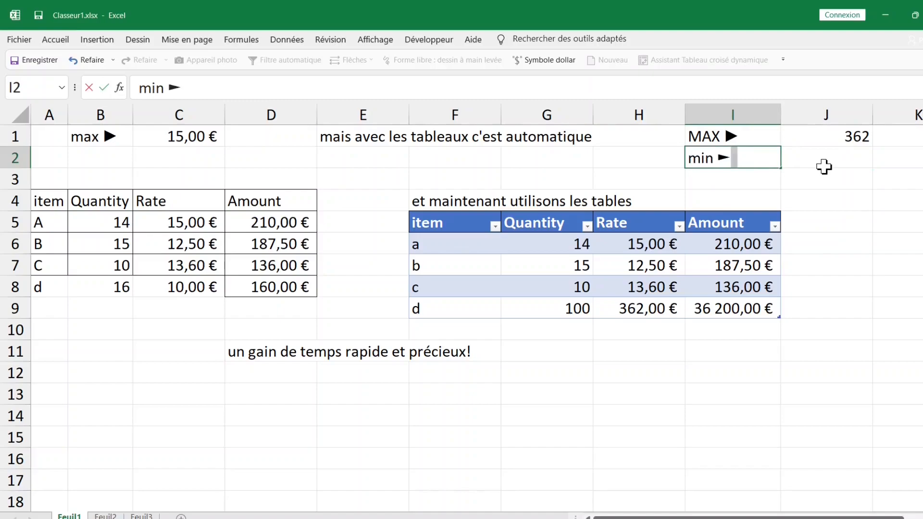
pyautogui.click(839, 154)
pyautogui.write('=min')
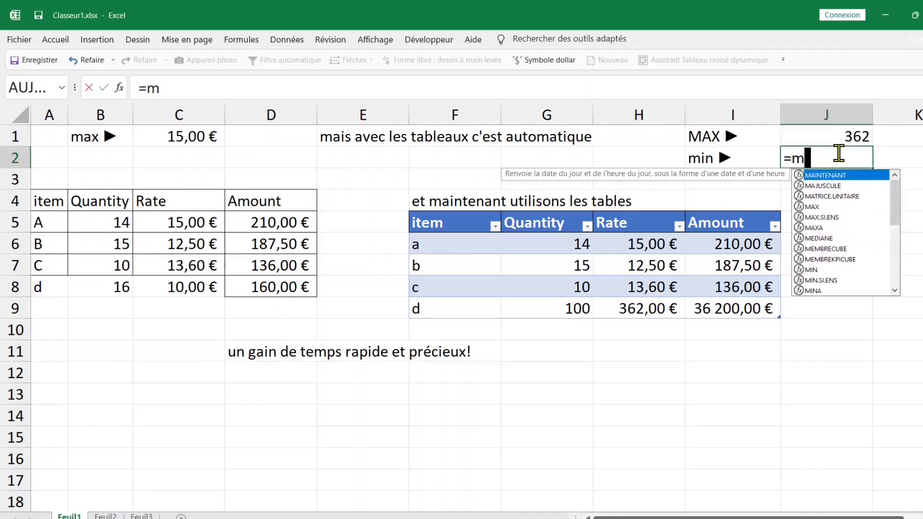
pyautogui.press('Tab')
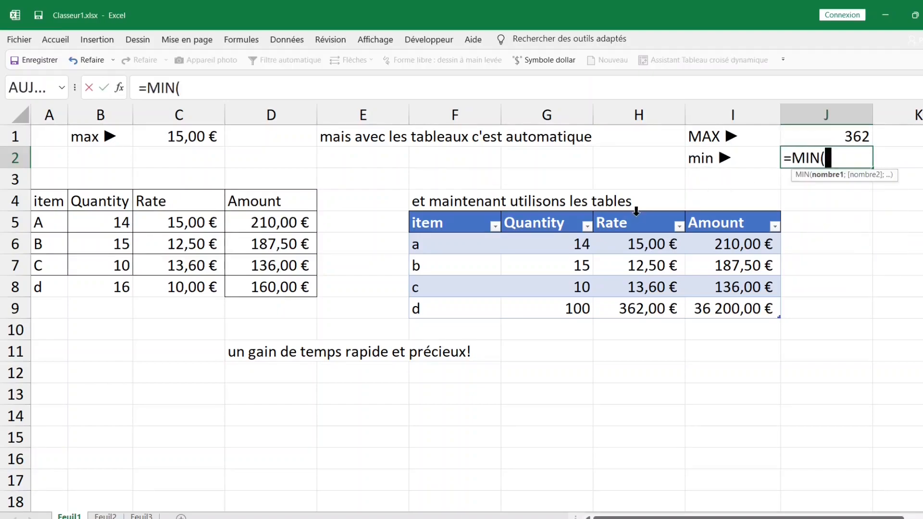
pyautogui.click(637, 212)
pyautogui.press('Return')
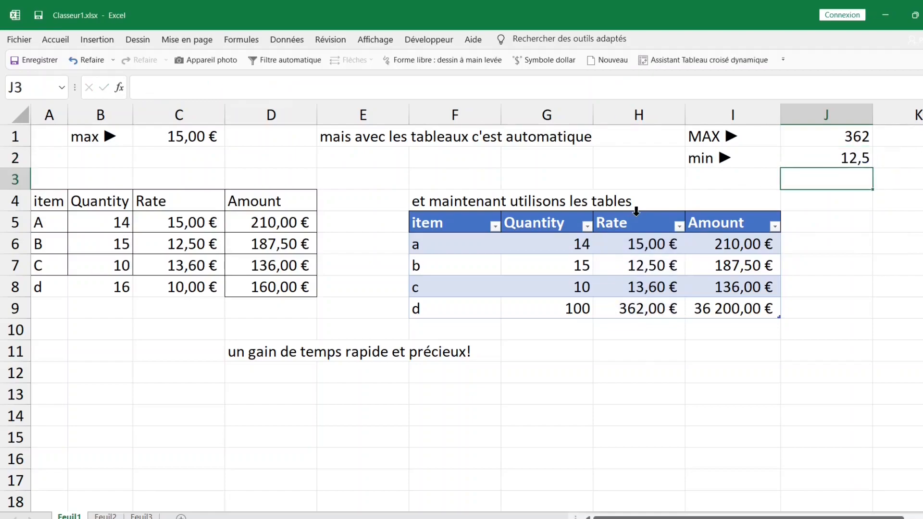
# Add a new row directly below the table with item "e", Quantity 10 and Rate 8
pyautogui.click(653, 333)
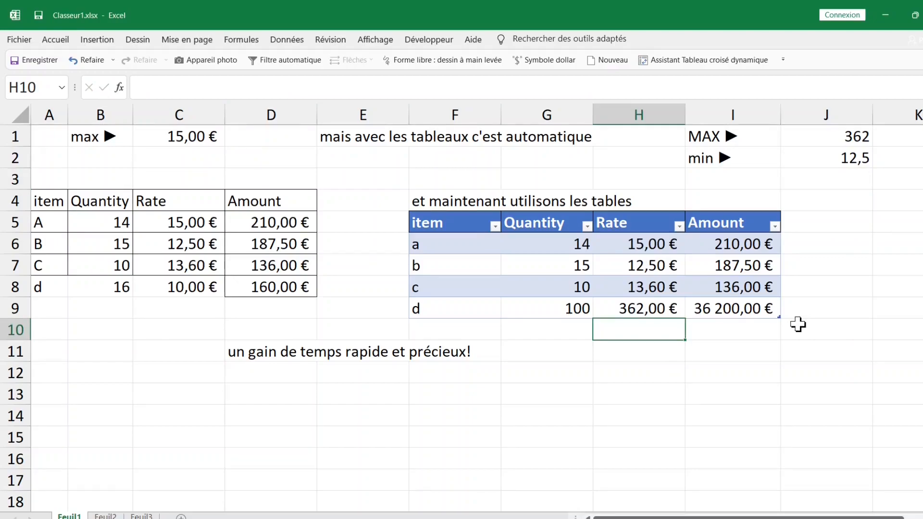
pyautogui.write('8')
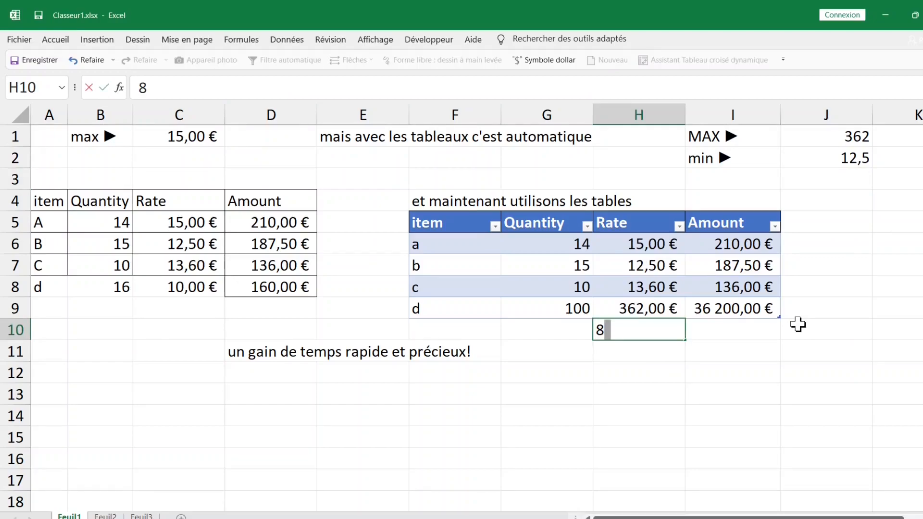
pyautogui.click(560, 327)
pyautogui.write('10')
pyautogui.press('Return')
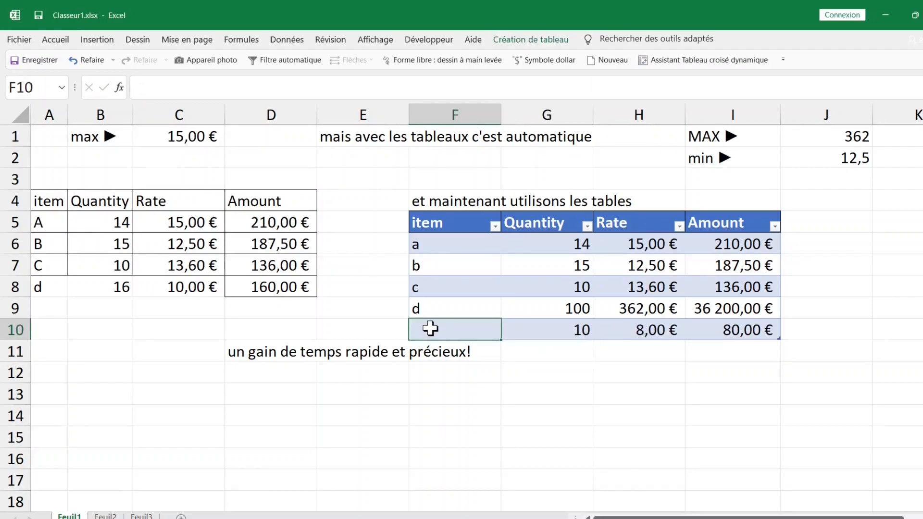
pyautogui.write('e')
pyautogui.press('Return')
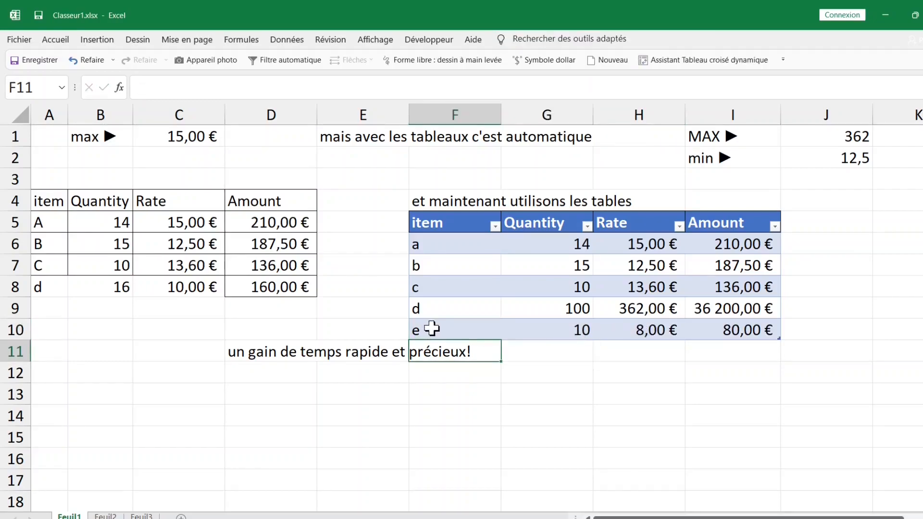
# Inspect the MAX formula in J1 and re-enter the MIN formula in J2 to refresh its result
pyautogui.click(663, 329)
pyautogui.click(842, 135)
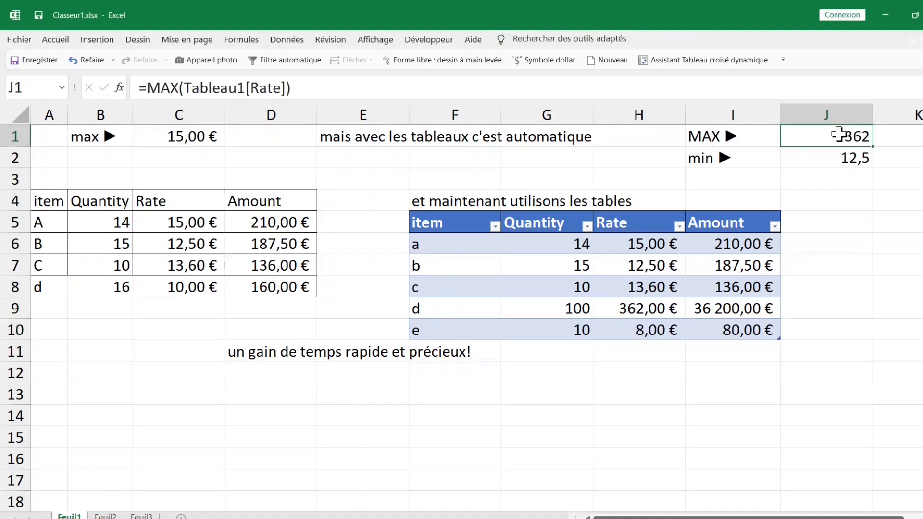
pyautogui.doubleClick(839, 136)
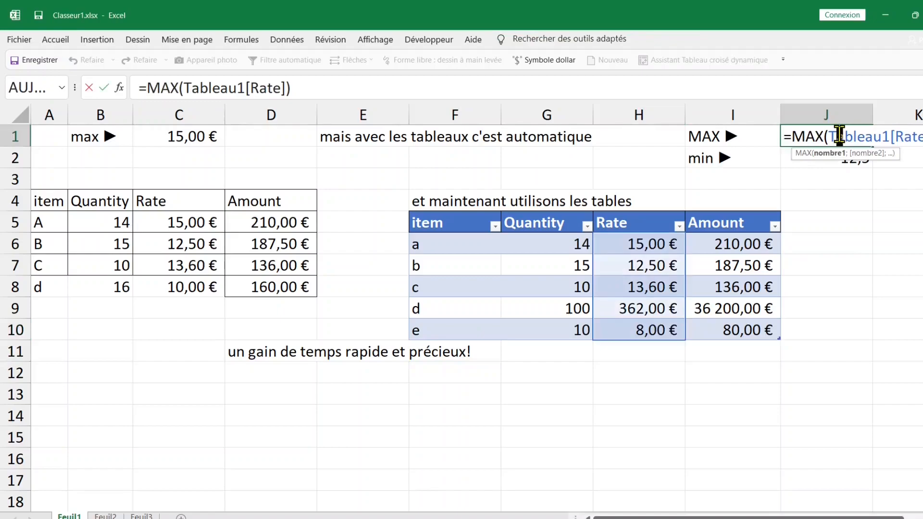
pyautogui.click(843, 162)
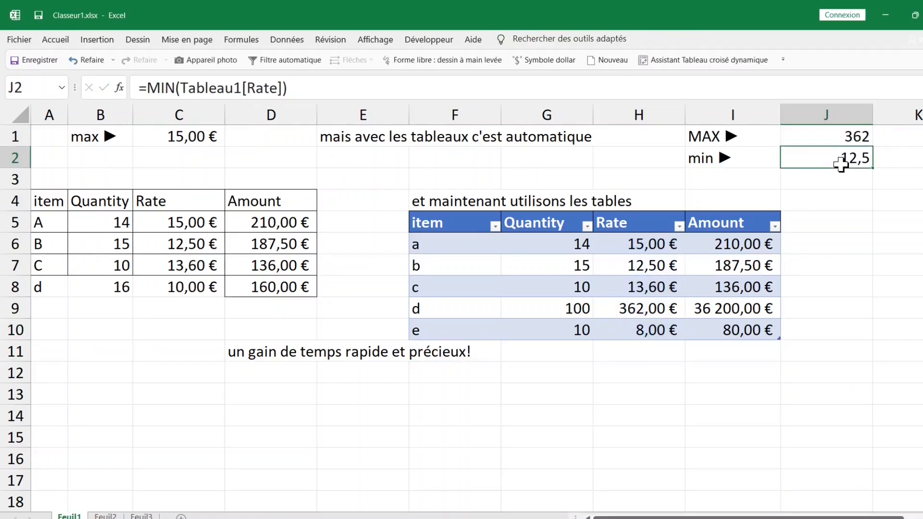
pyautogui.doubleClick(840, 159)
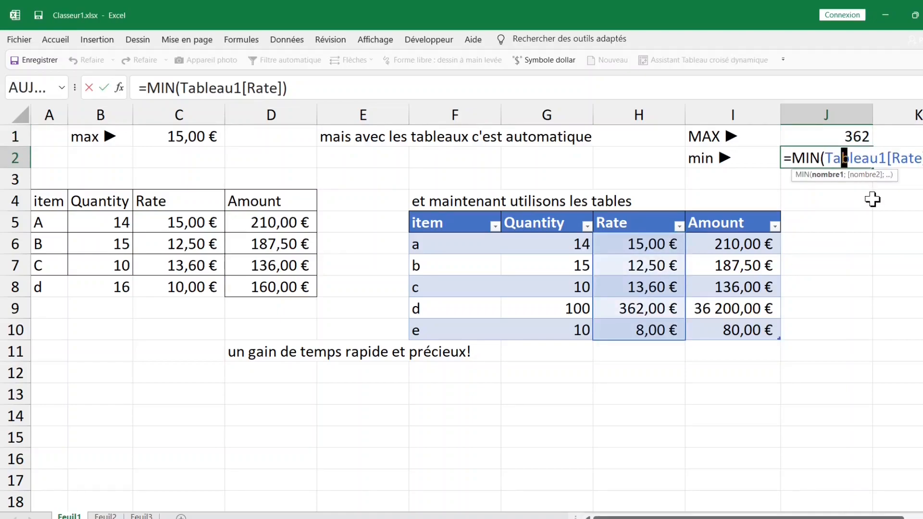
pyautogui.press('Return')
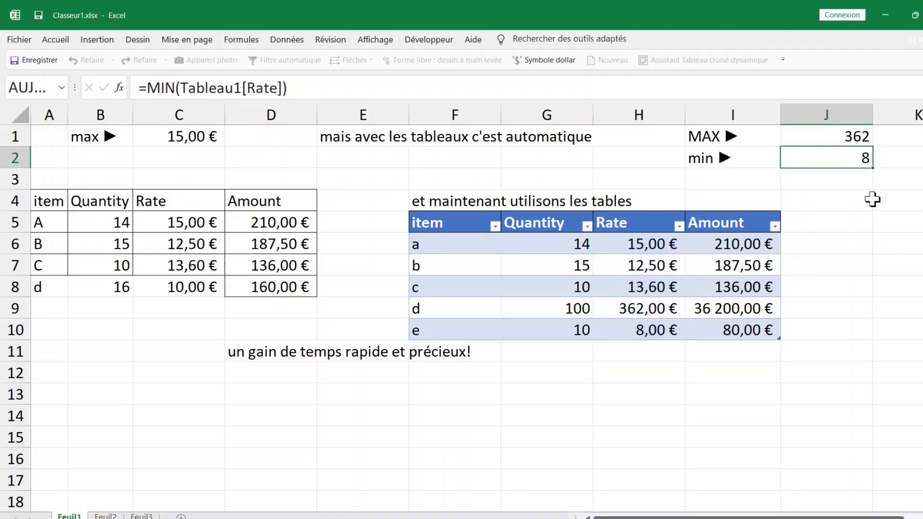
# Examine which table cells the MAX formula in J1 and the MIN formula in J2 refer to
pyautogui.click(845, 152)
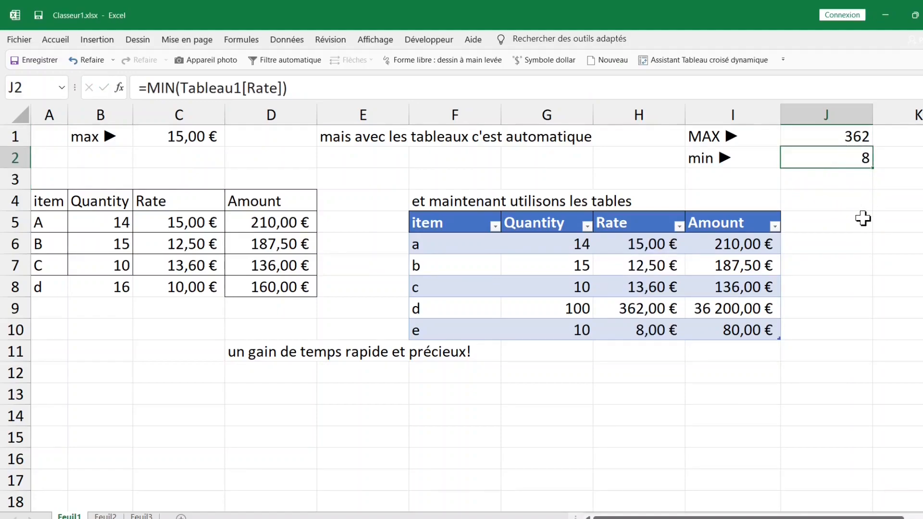
pyautogui.click(845, 134)
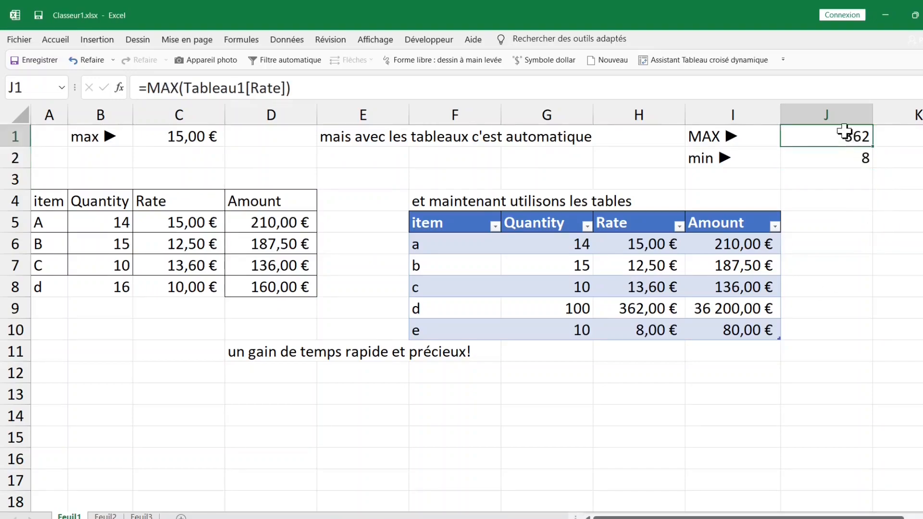
pyautogui.doubleClick(846, 137)
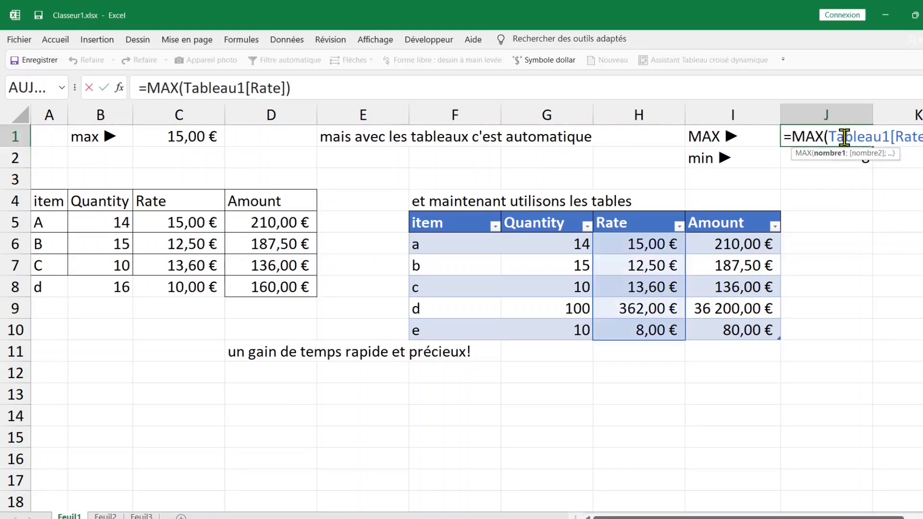
pyautogui.press('Return')
pyautogui.doubleClick(839, 156)
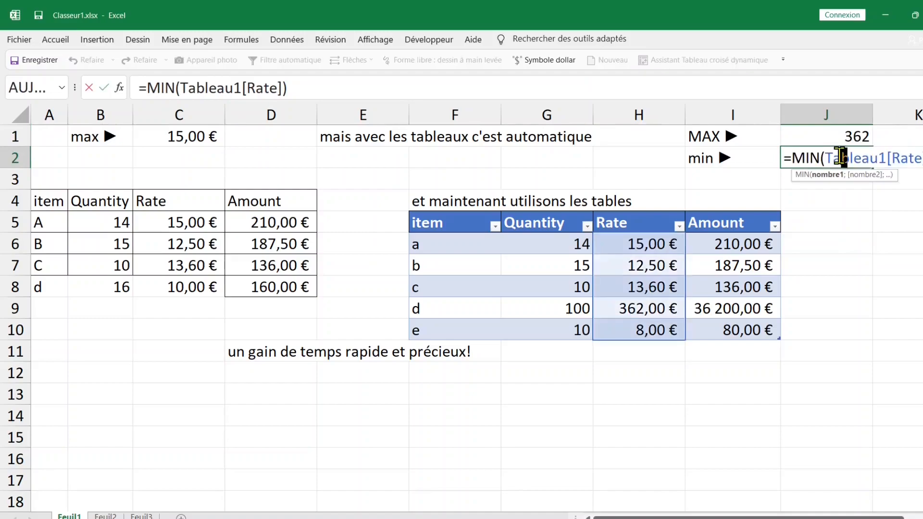
pyautogui.press('Return')
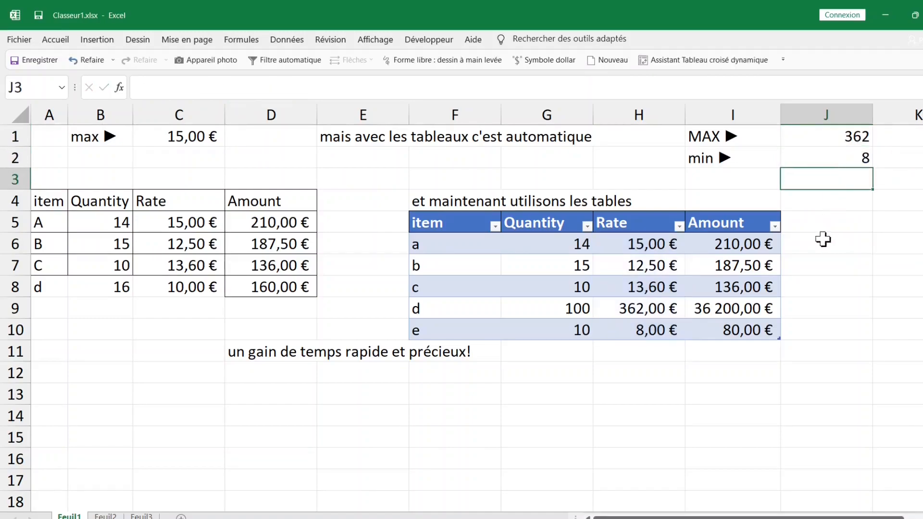
# Add a new table column headed "rang" in J5, directly beside the Amount column
pyautogui.click(802, 222)
pyautogui.click(816, 244)
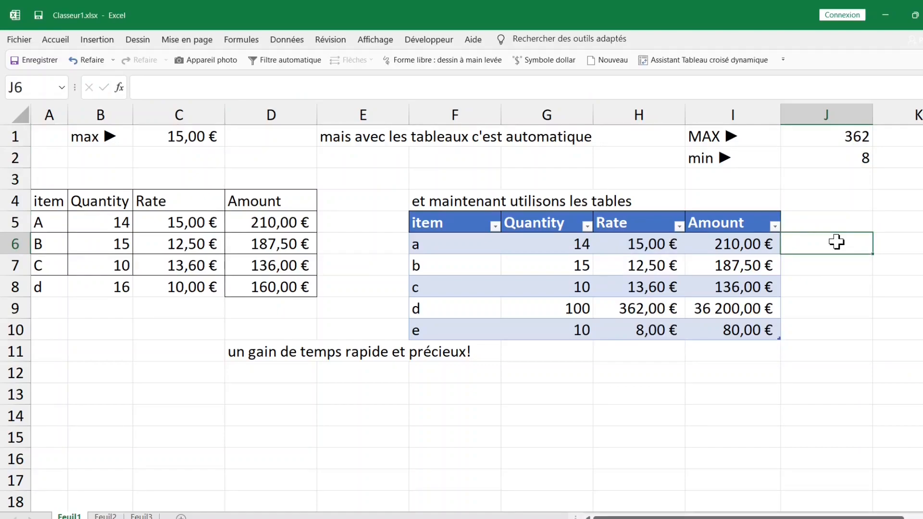
pyautogui.click(831, 221)
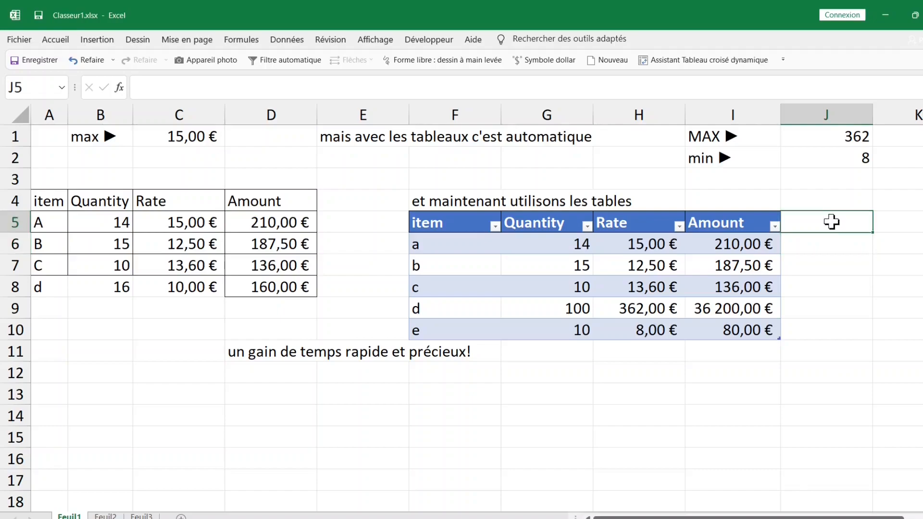
pyautogui.write('rang')
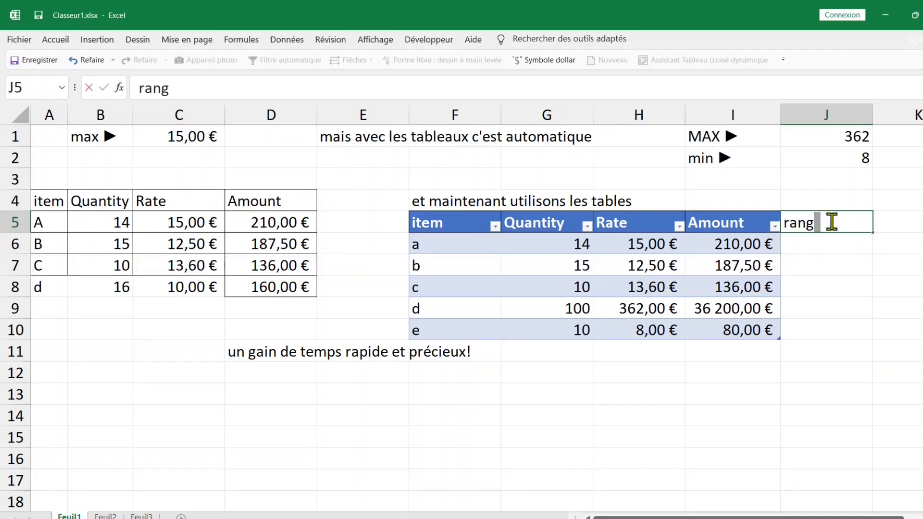
pyautogui.press('Return')
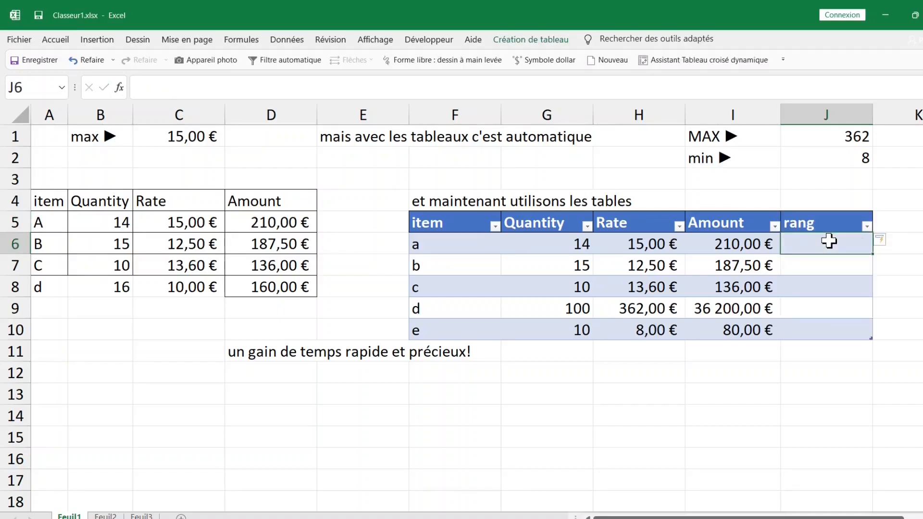
# Begin a formula with the RANG function in J6, removing the autocompleted ".POURCENTAGE.EXCLURE(" ending
pyautogui.write('=rang')
pyautogui.press('Tab')
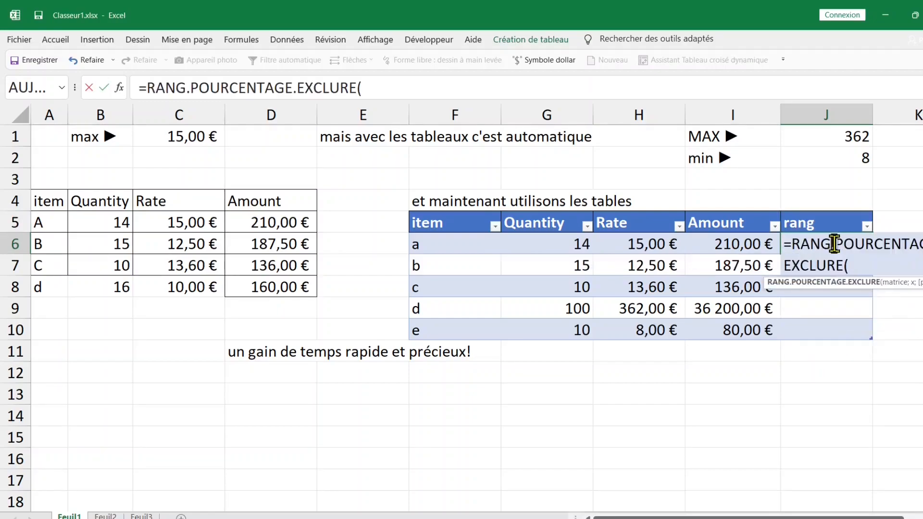
pyautogui.click(835, 244)
pyautogui.press('Delete')
pyautogui.press('Delete')
pyautogui.press('Delete')
pyautogui.press('Delete')
pyautogui.press('Delete')
pyautogui.press('Delete')
pyautogui.press('Delete')
pyautogui.press('Delete')
pyautogui.press('Delete')
pyautogui.press('Delete')
pyautogui.press('Delete')
pyautogui.press('Delete')
pyautogui.press('Delete')
pyautogui.press('Delete')
pyautogui.press('Delete')
pyautogui.press('Delete')
pyautogui.press('Delete')
pyautogui.press('Delete')
pyautogui.press('Delete')
pyautogui.press('Delete')
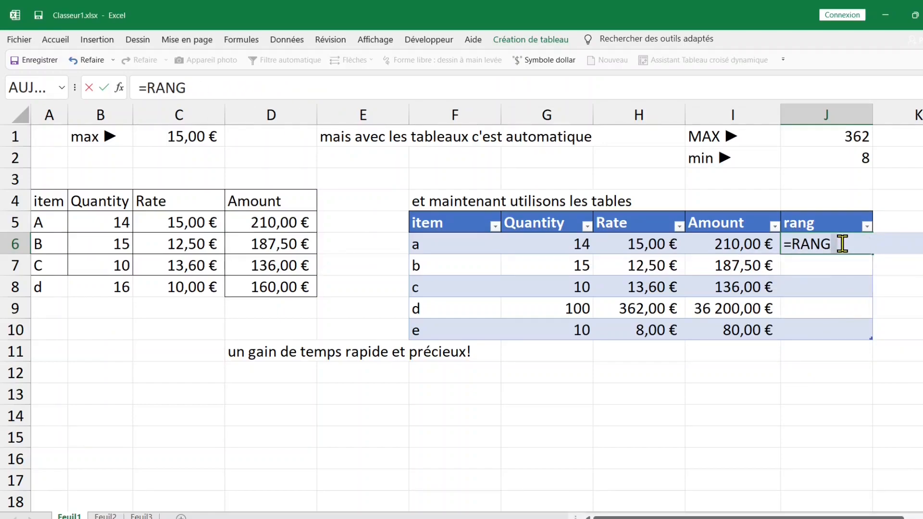
pyautogui.write('(')
pyautogui.click(743, 245)
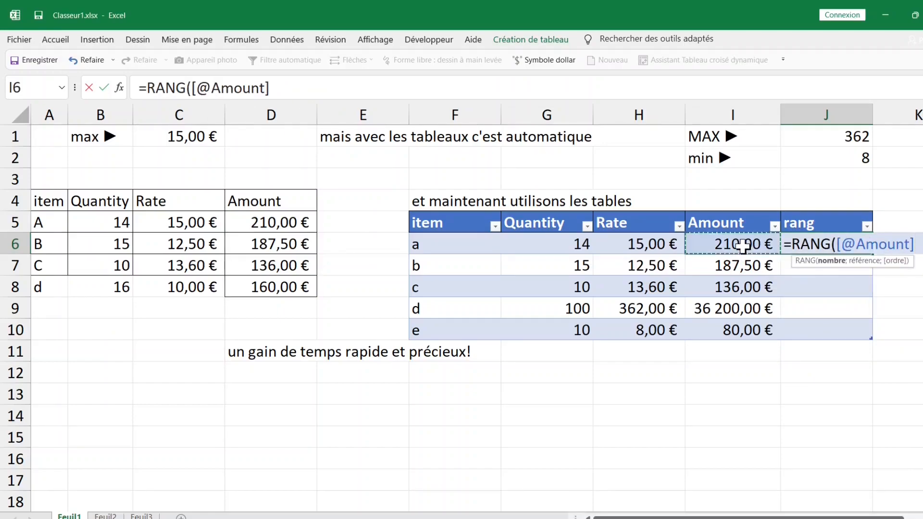
pyautogui.write(',')
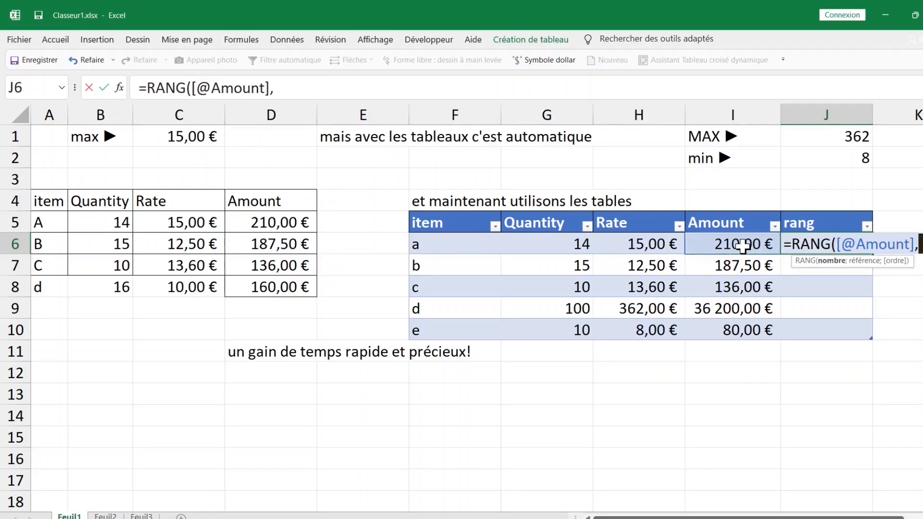
pyautogui.press('BackSpace')
pyautogui.write(';')
pyautogui.moveTo(740, 247); pyautogui.dragTo(736, 328)
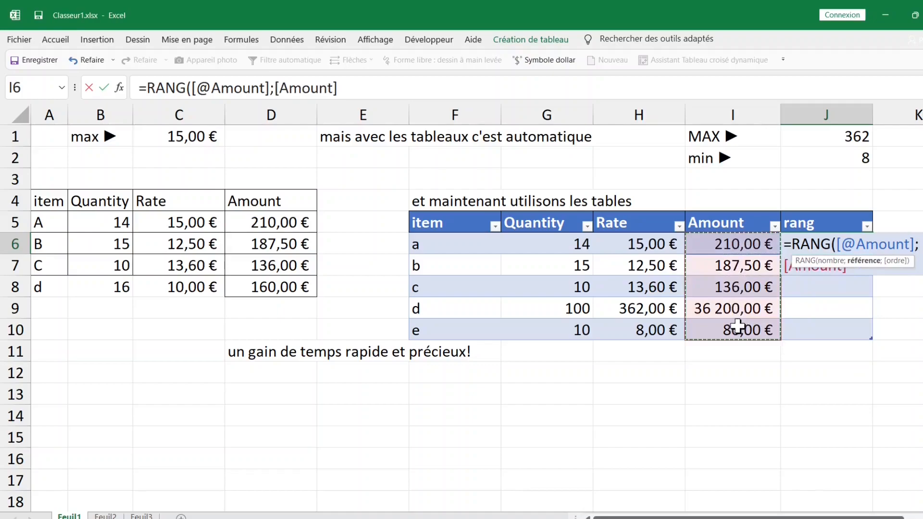
pyautogui.press('Return')
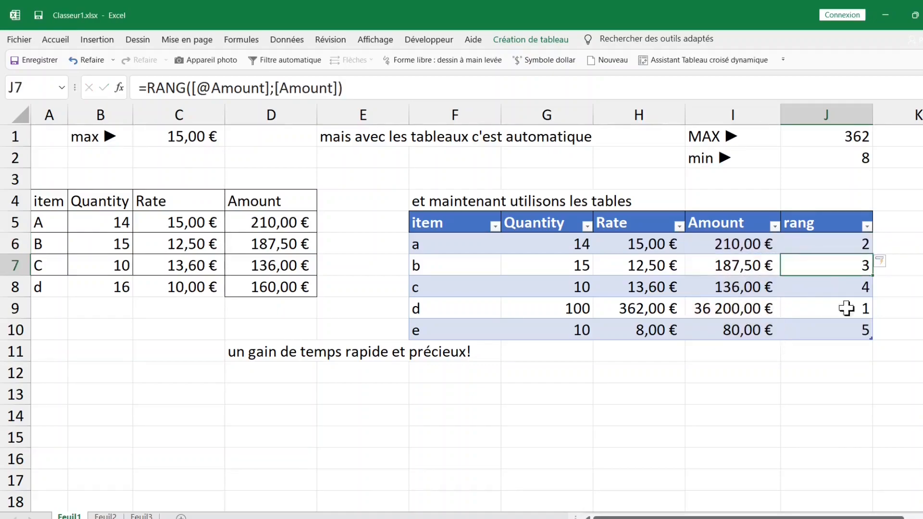
pyautogui.moveTo(851, 247); pyautogui.dragTo(853, 331)
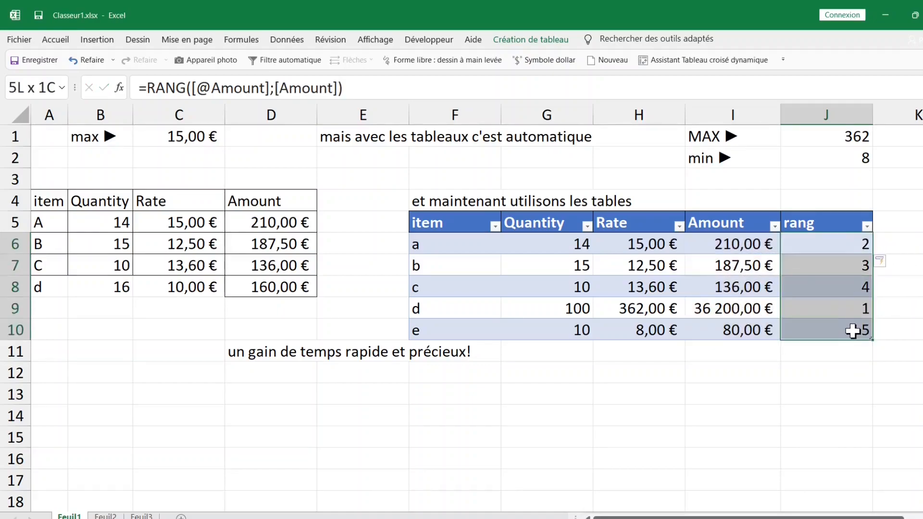
pyautogui.moveTo(831, 250); pyautogui.dragTo(832, 330)
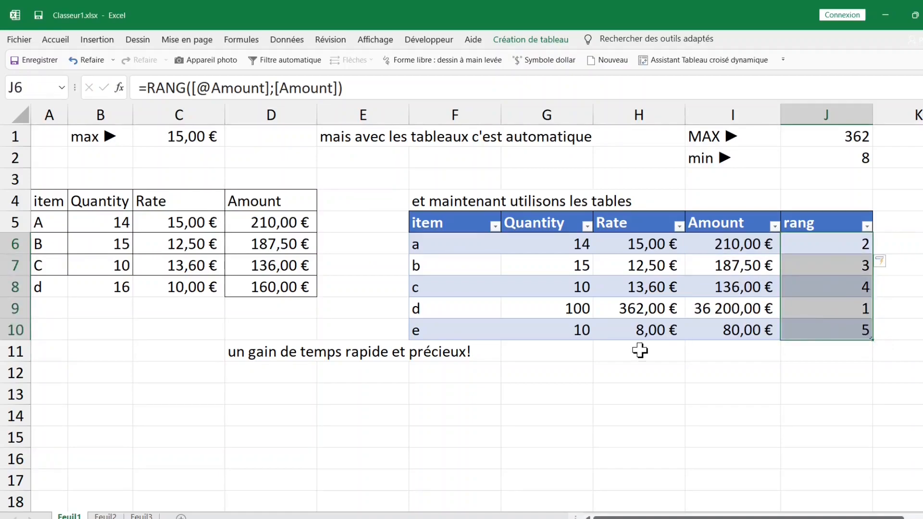
pyautogui.click(640, 350)
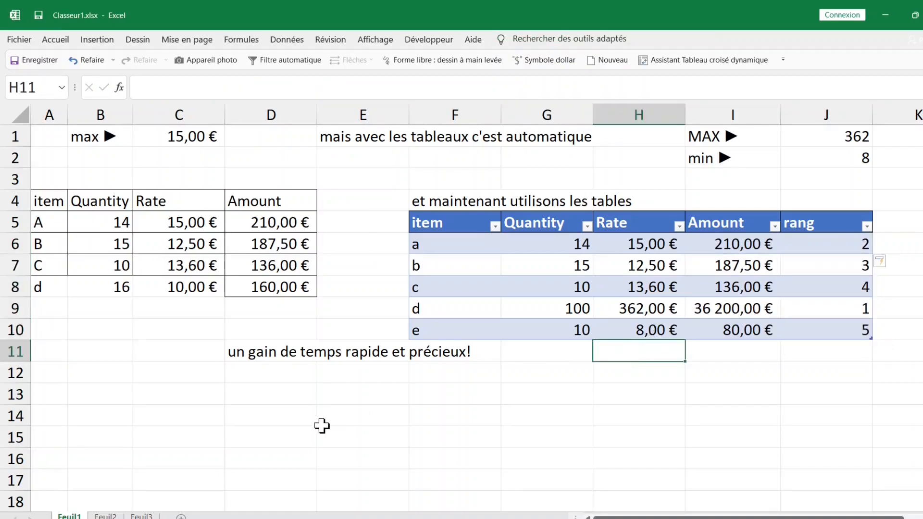
# Enter the note "vous pouvez changer les styles des tableaux facilement !!!!" in cell C15
pyautogui.click(499, 378)
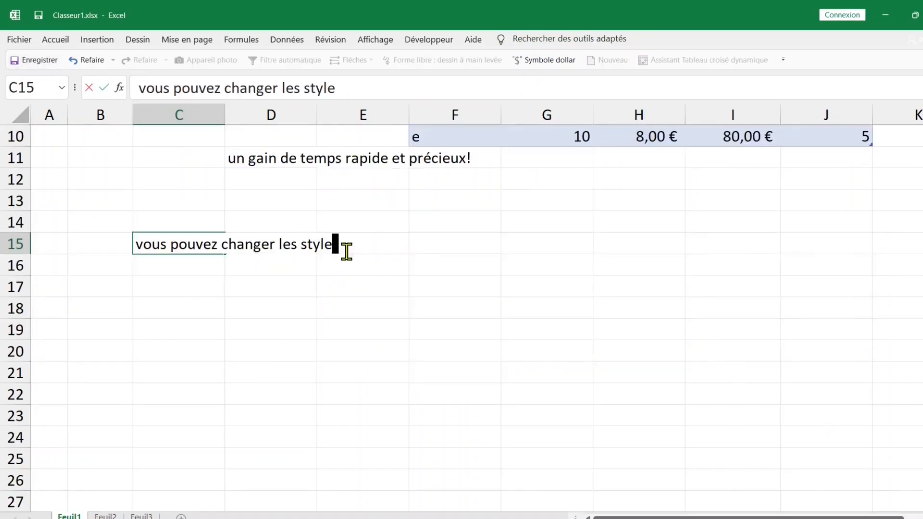
pyautogui.write('s des tableaux')
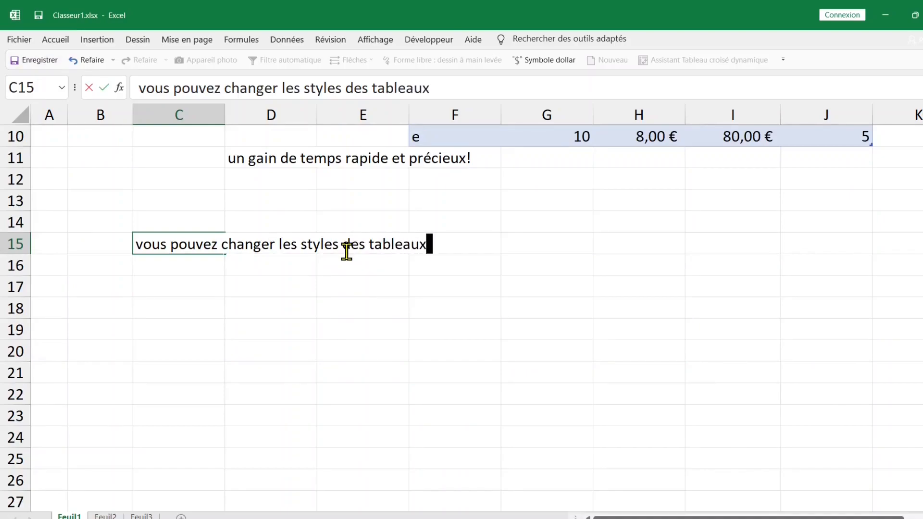
pyautogui.write(' facilement')
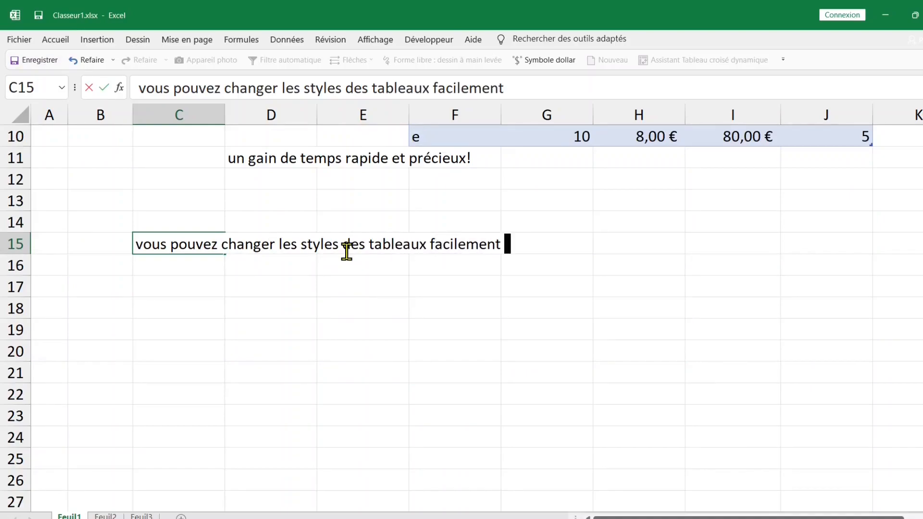
pyautogui.write(' !!!!')
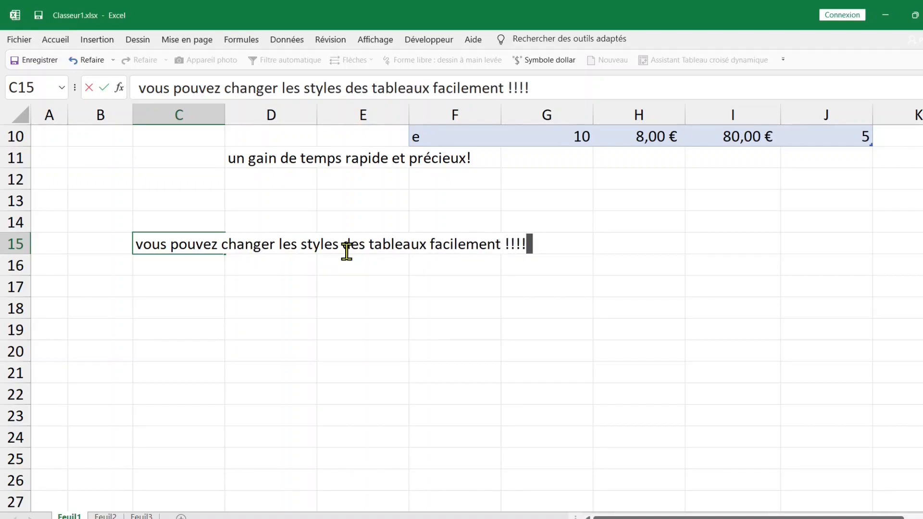
pyautogui.click(355, 268)
pyautogui.scroll(3, 432, 239)
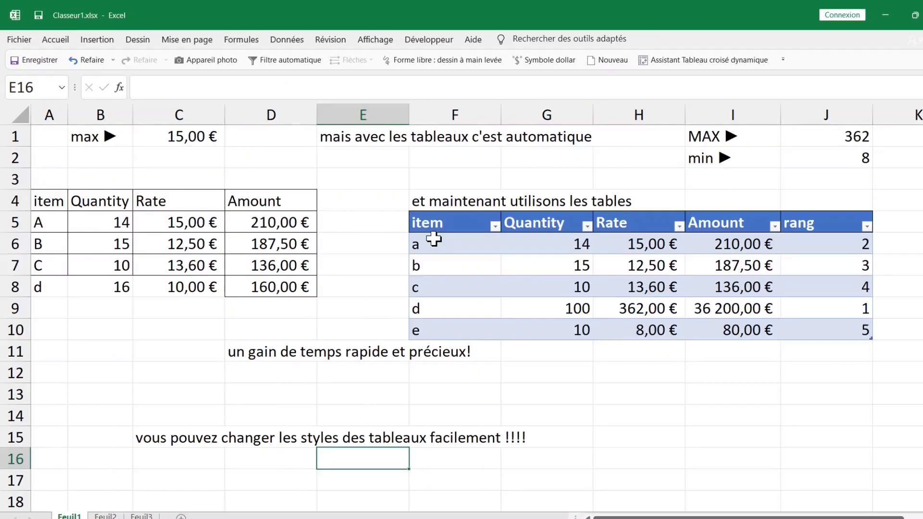
# Preview alternative styles on the item table beginning at F5 and apply the blue medium style with banded rows
pyautogui.click(527, 240)
pyautogui.click(449, 226)
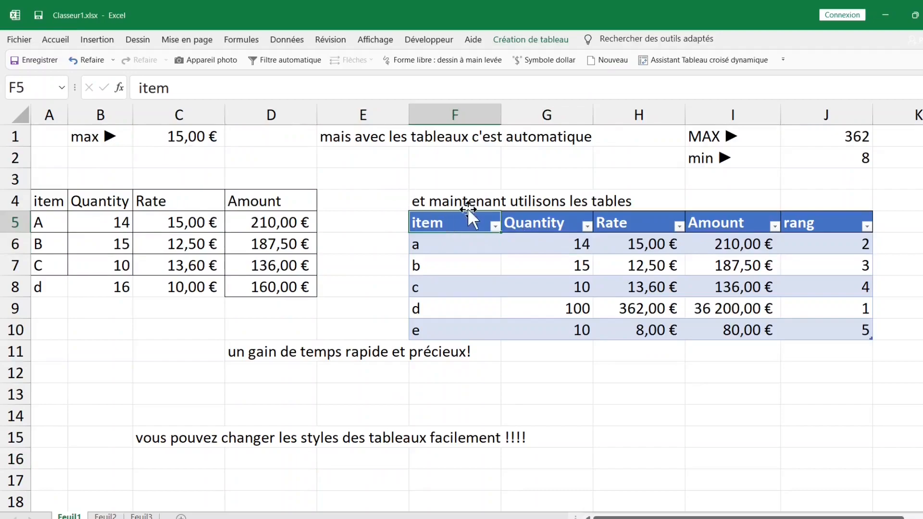
pyautogui.click(538, 40)
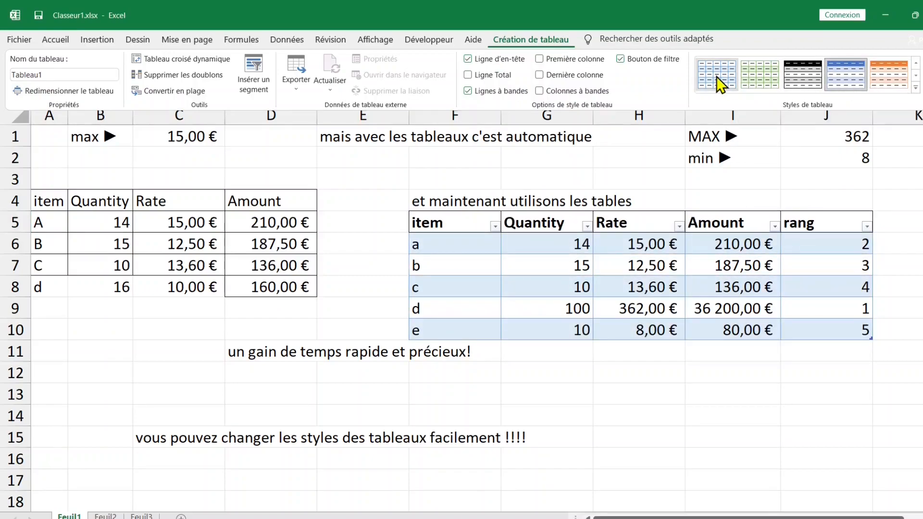
pyautogui.click(916, 88)
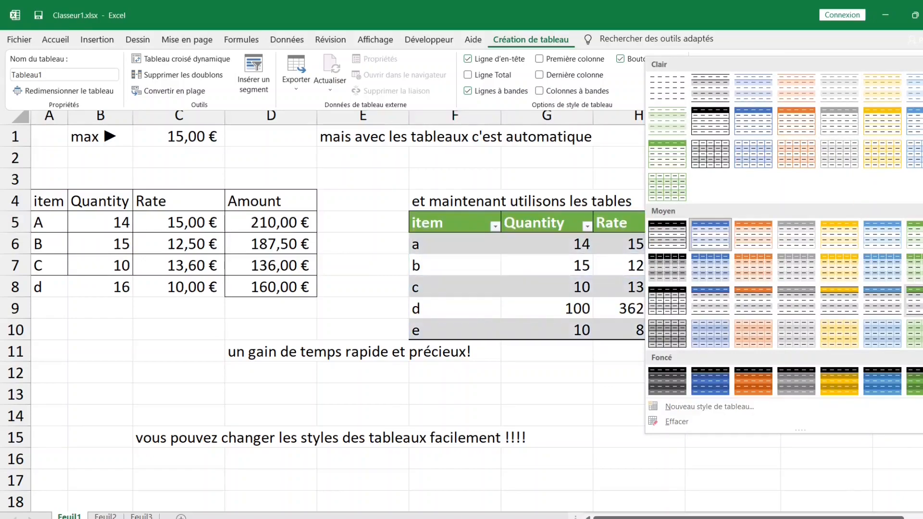
pyautogui.click(713, 244)
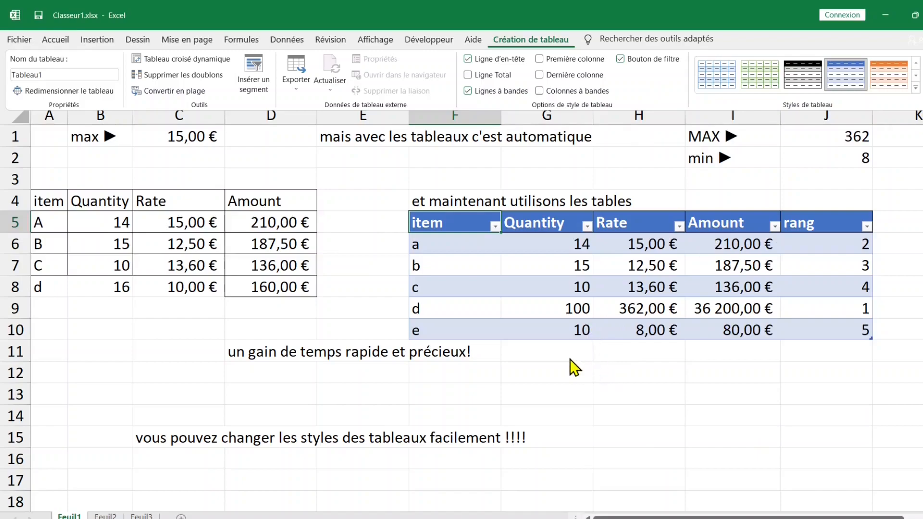
pyautogui.hotkey('ctrl', 'F1')
pyautogui.click(526, 286)
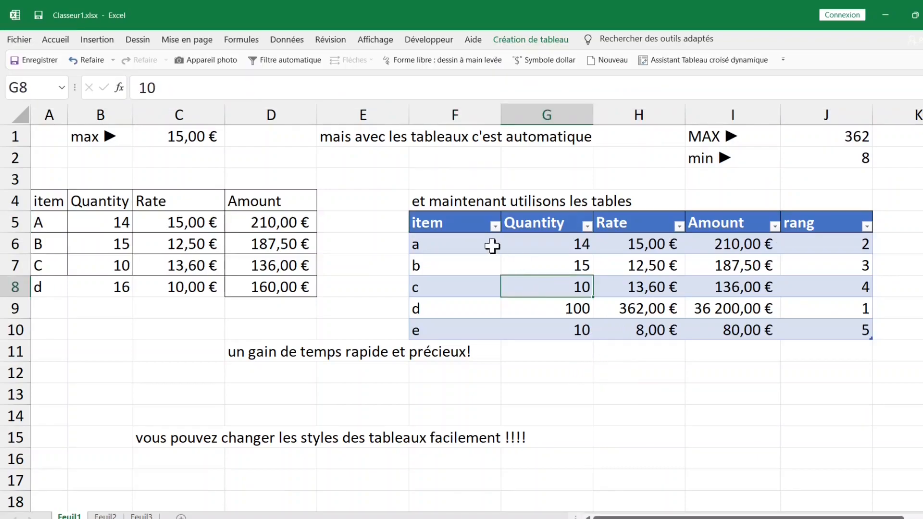
# Select the whole table F5:J10, check its export options and refresh all data
pyautogui.click(494, 247)
pyautogui.moveTo(441, 219); pyautogui.dragTo(814, 319)
pyautogui.click(541, 39)
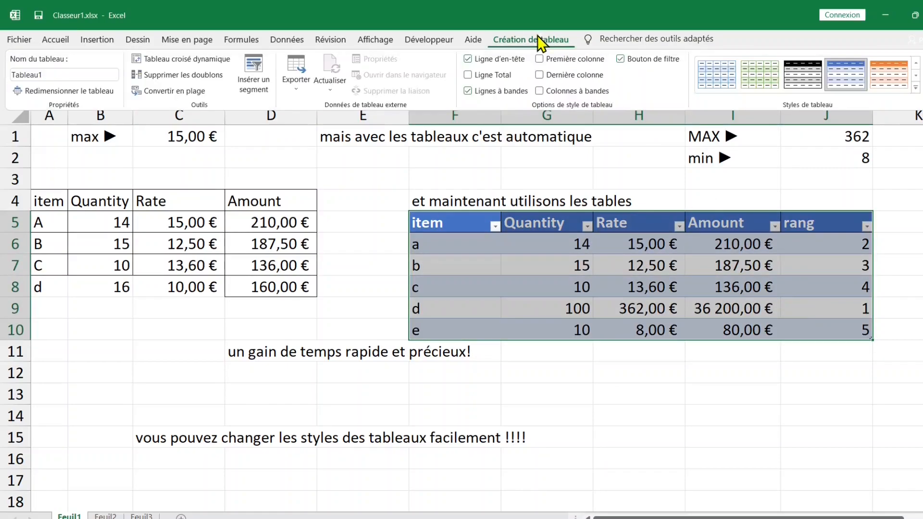
pyautogui.click(294, 90)
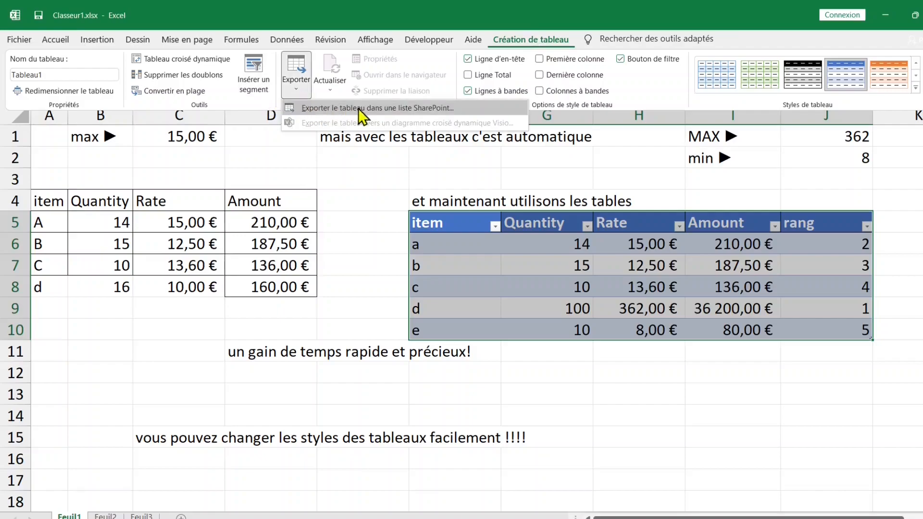
pyautogui.click(335, 90)
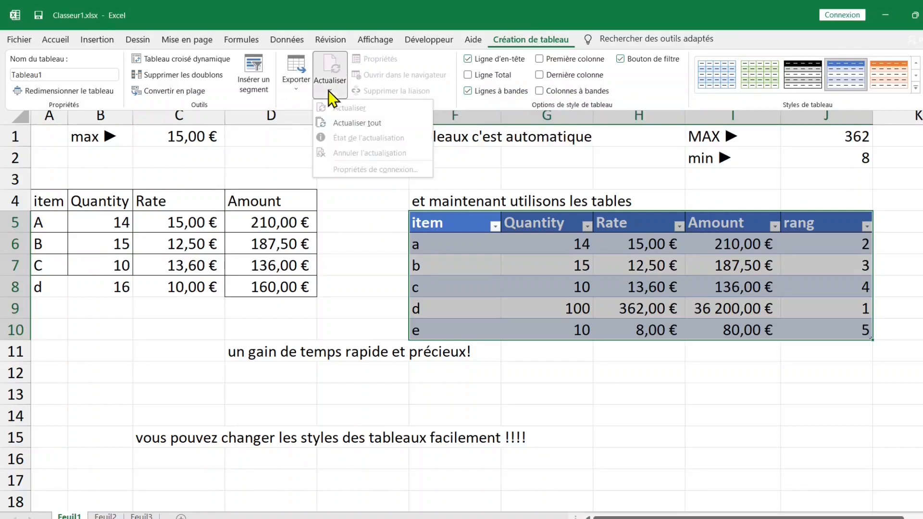
pyautogui.click(373, 124)
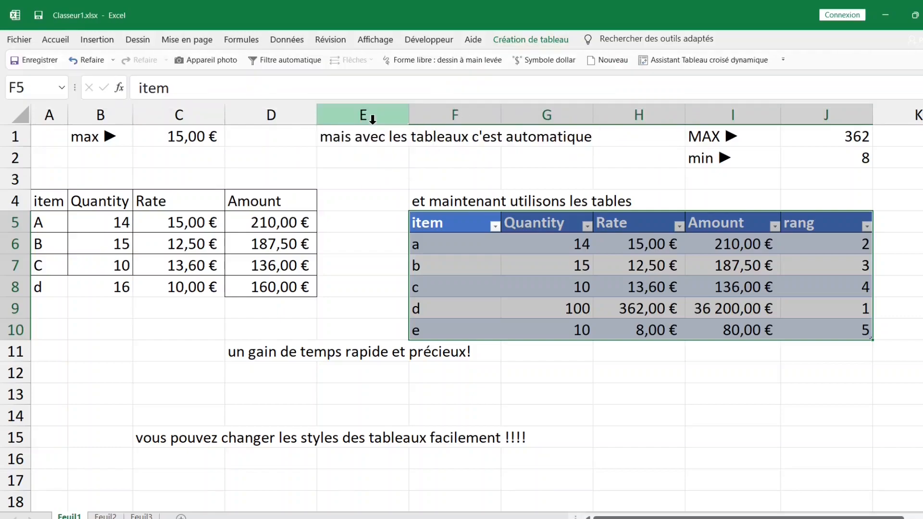
# Set the Rate of item a in H6 to 1000 and check the MAX formula in J1
pyautogui.click(513, 252)
pyautogui.click(445, 302)
pyautogui.click(531, 302)
pyautogui.click(635, 244)
pyautogui.write('1000')
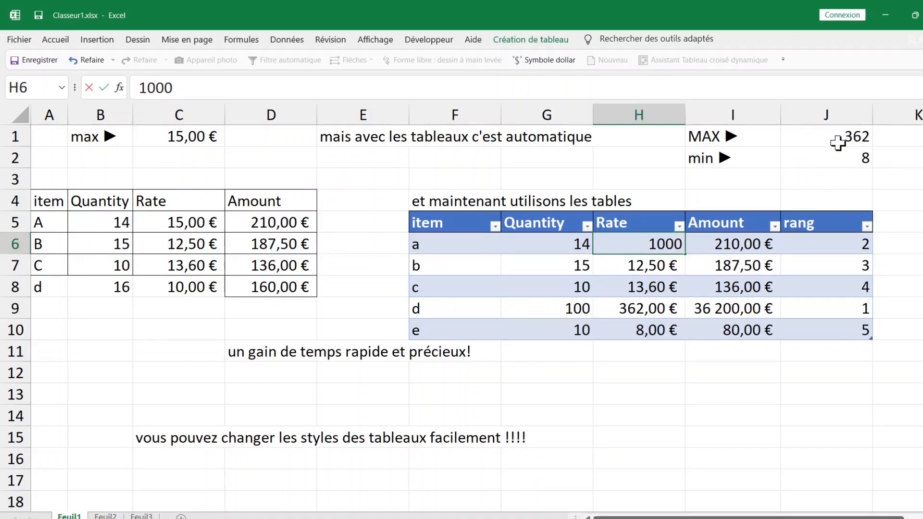
pyautogui.press('Return')
pyautogui.click(838, 142)
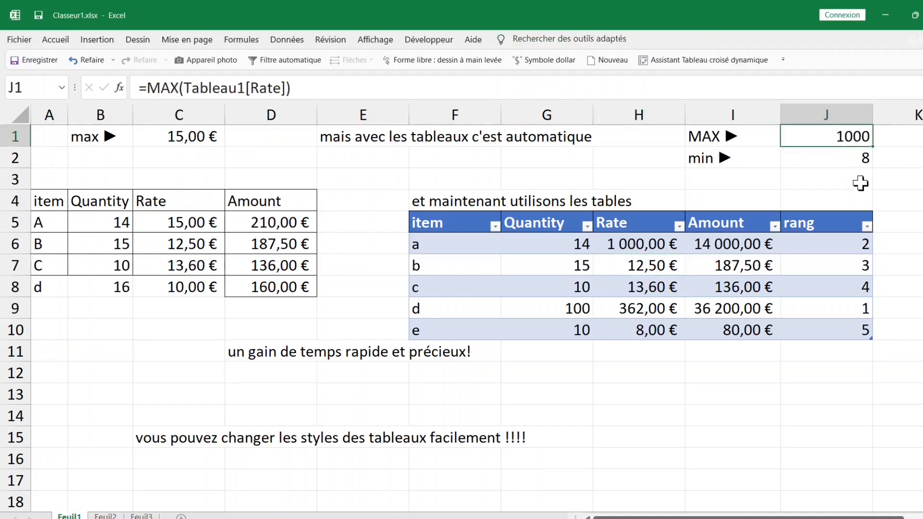
pyautogui.click(832, 182)
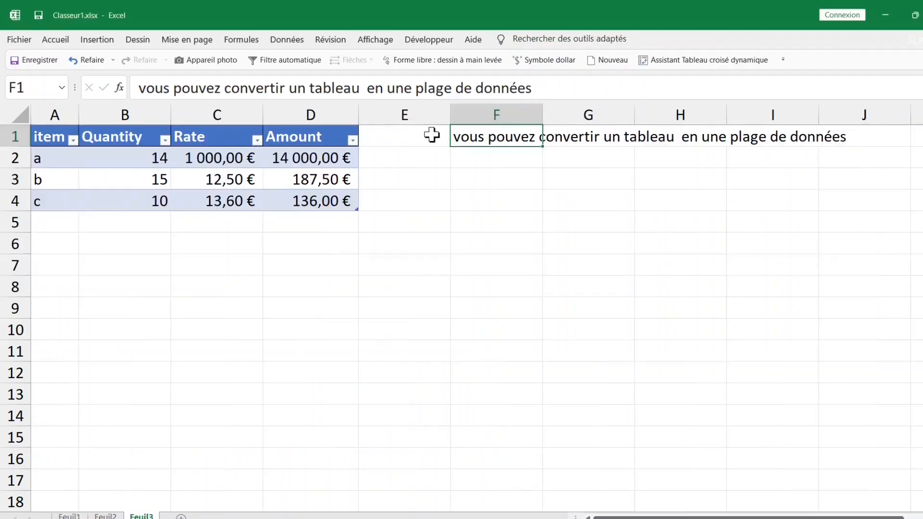
# Convert the table on sheet Feuil3 to a normal range, confirm the conversion, and undo it
pyautogui.click(283, 176)
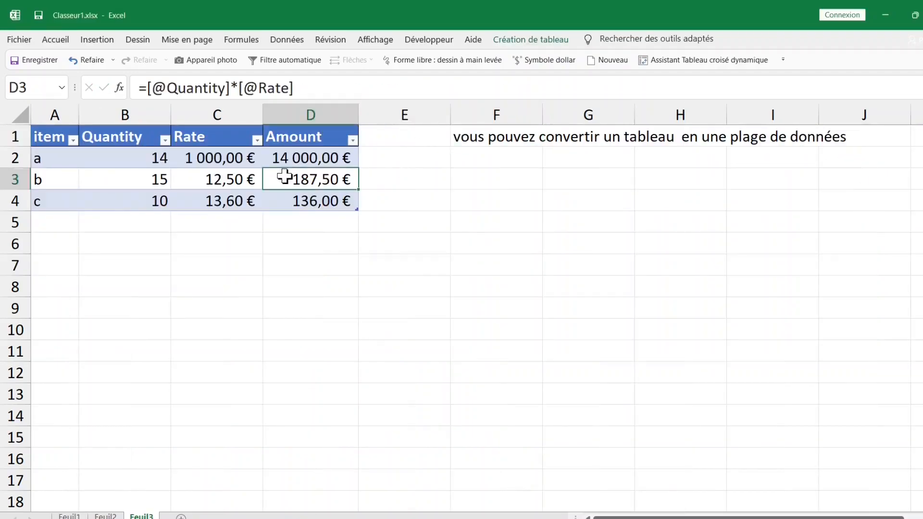
pyautogui.click(216, 164)
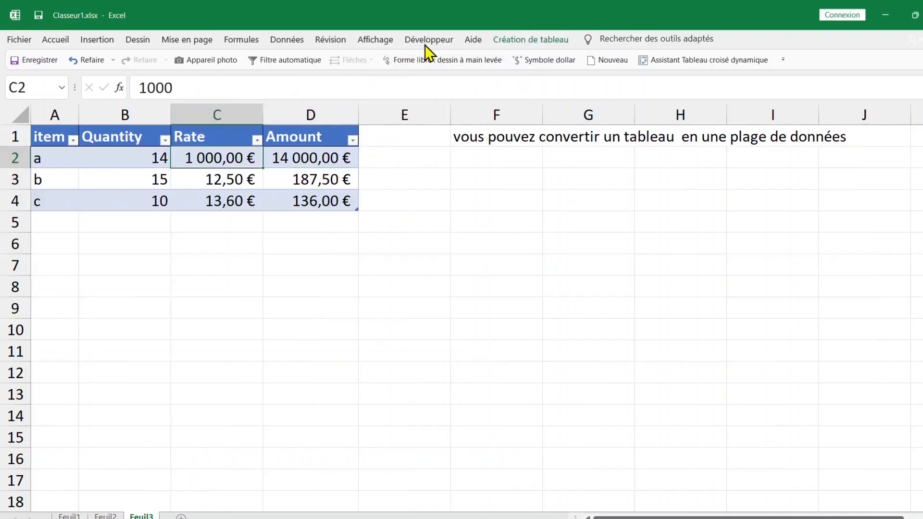
pyautogui.click(521, 41)
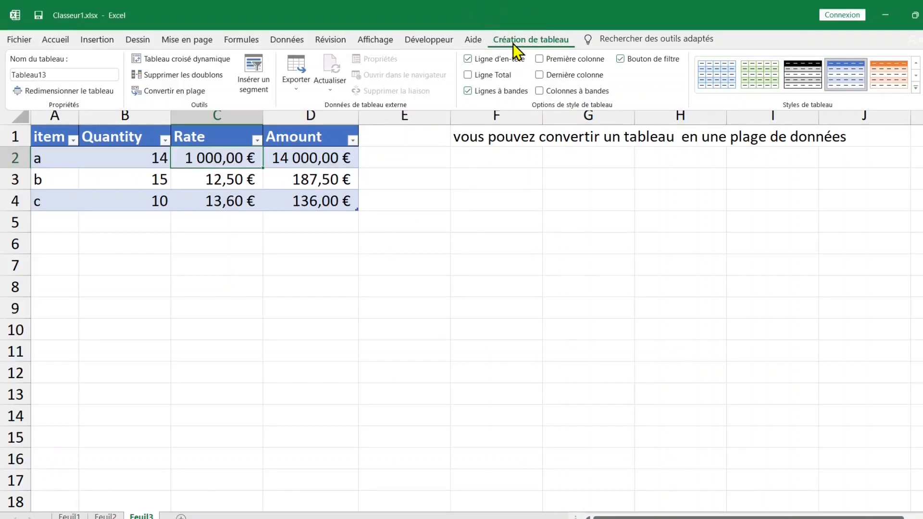
pyautogui.click(176, 91)
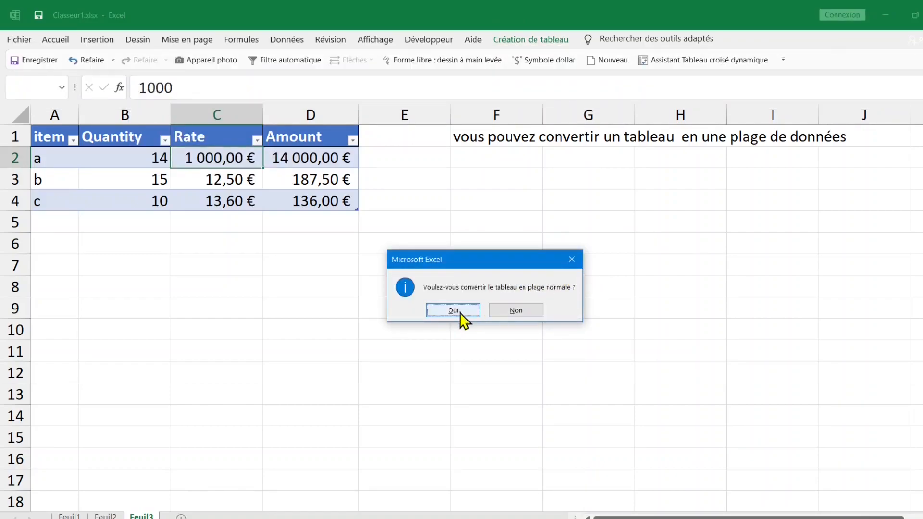
pyautogui.click(455, 311)
pyautogui.click(355, 258)
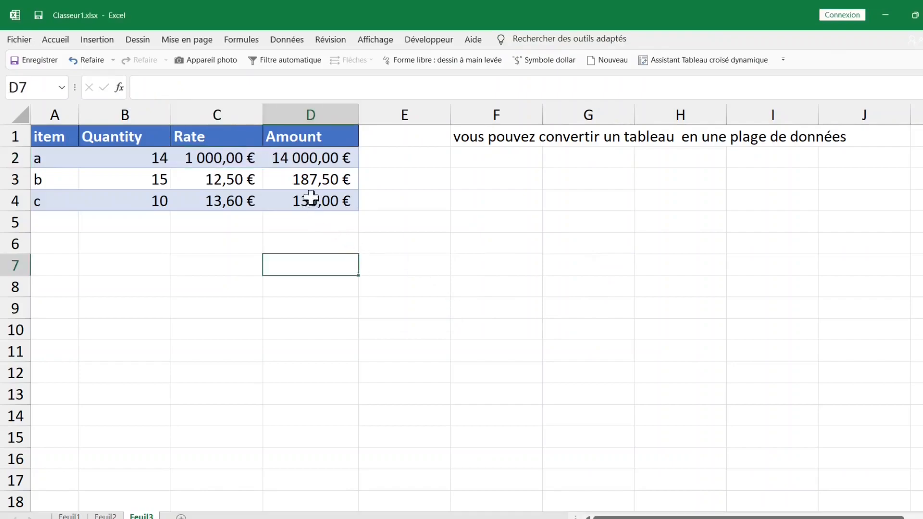
pyautogui.hotkey('ctrl', 'z')
# Filter the Quantity column of the Feuil3 table to show only the value 10
pyautogui.click(155, 206)
pyautogui.click(169, 157)
pyautogui.click(166, 141)
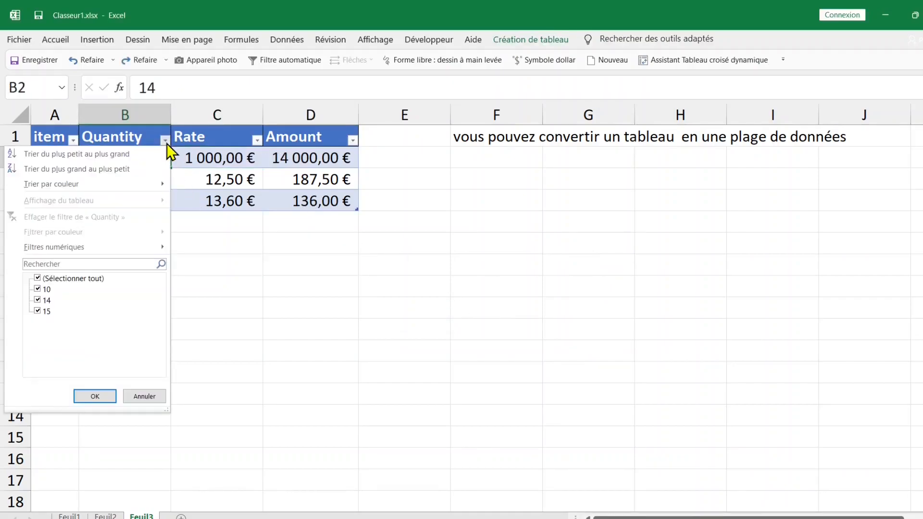
pyautogui.click(38, 278)
pyautogui.click(37, 289)
pyautogui.click(98, 397)
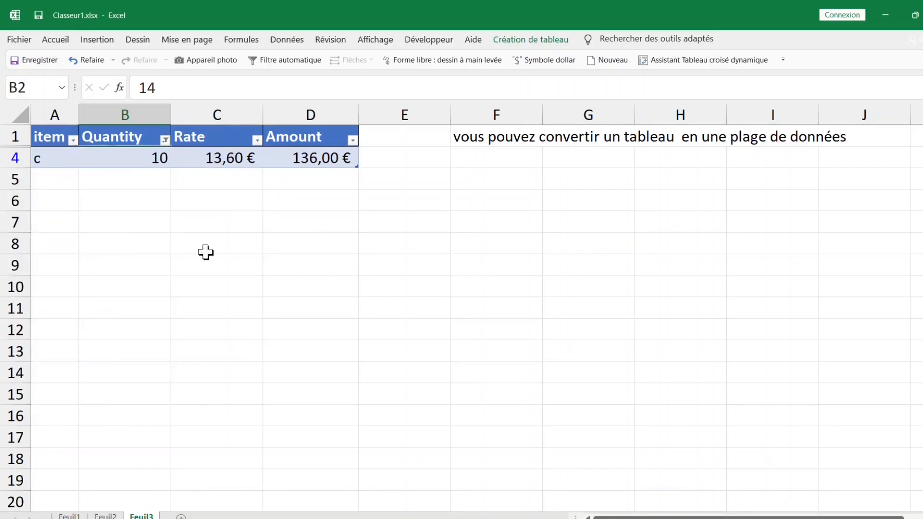
# Reselect all values in the Quantity filter to display every row of the table
pyautogui.click(165, 140)
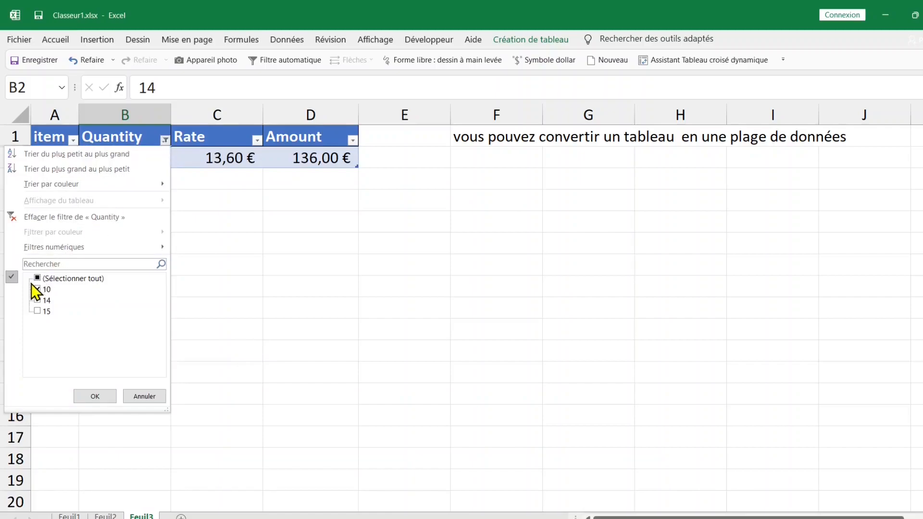
pyautogui.click(47, 281)
pyautogui.click(97, 398)
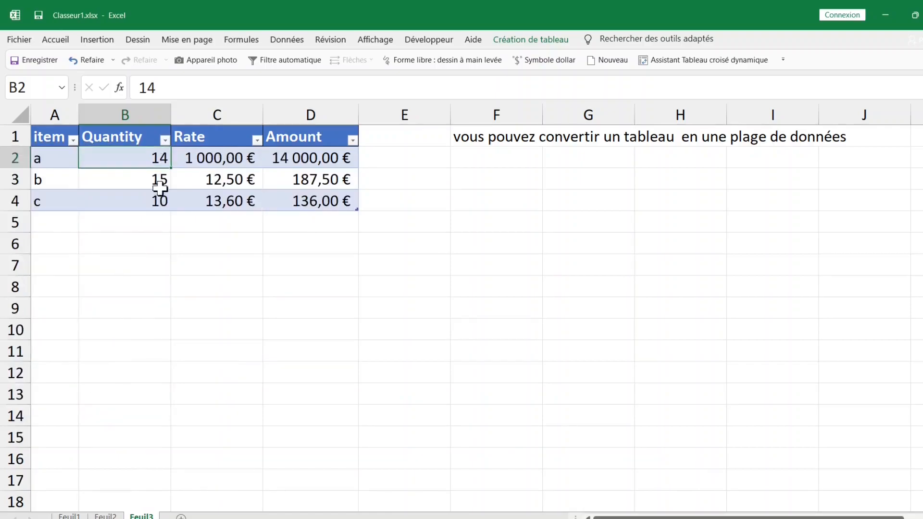
# Apply a number filter to the Rate column showing rows greater than or equal to 13
pyautogui.click(257, 139)
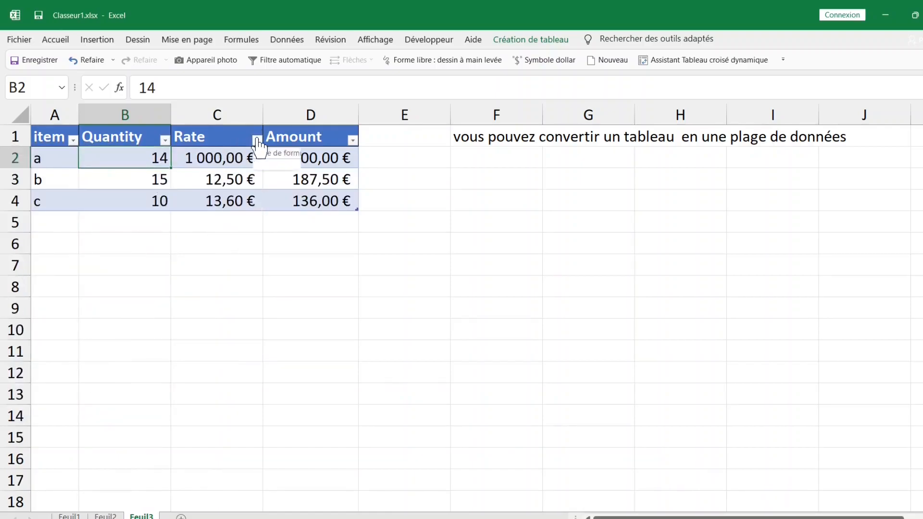
pyautogui.moveTo(369, 248)
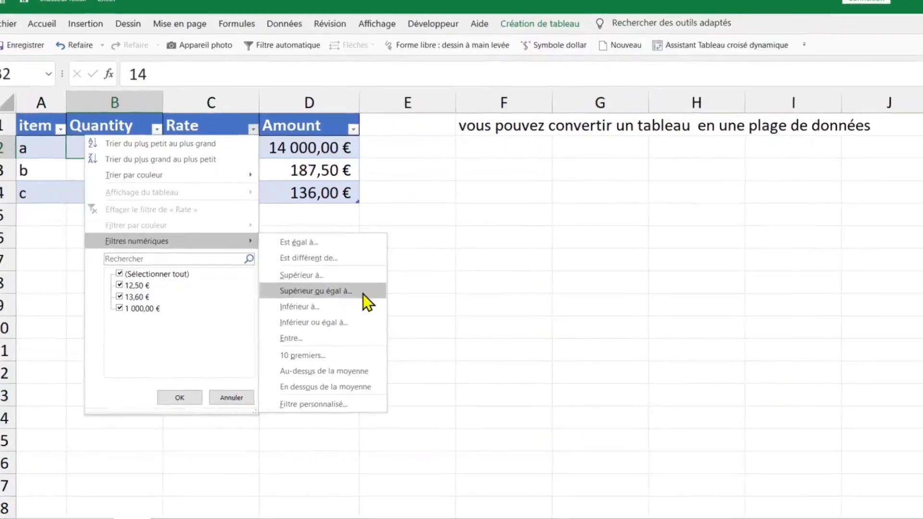
pyautogui.click(362, 293)
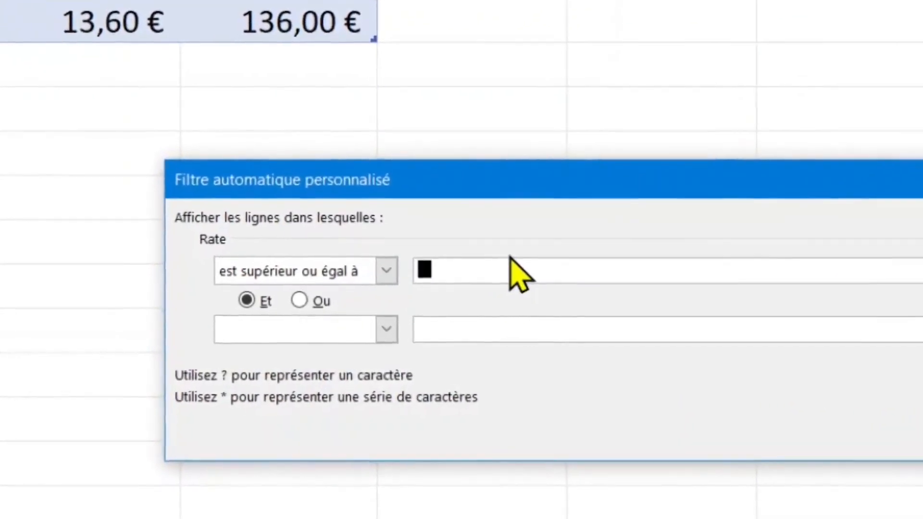
pyautogui.write('13')
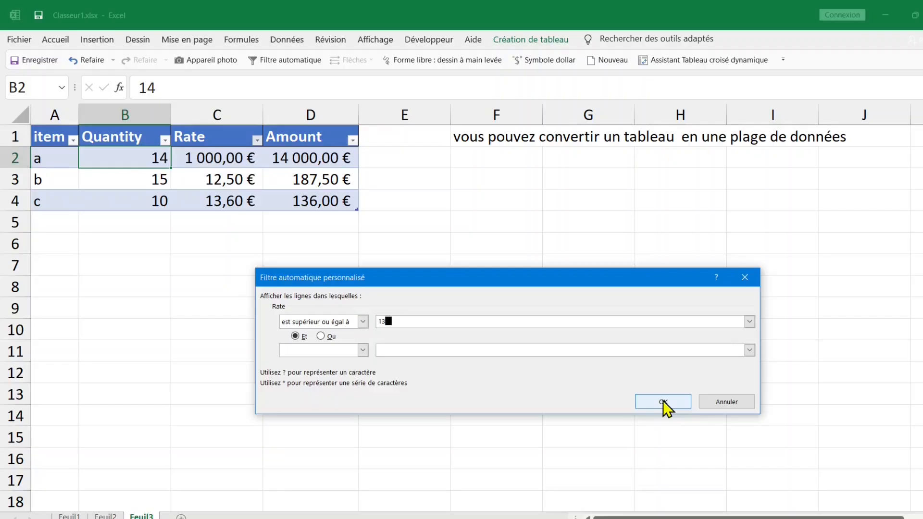
pyautogui.click(663, 402)
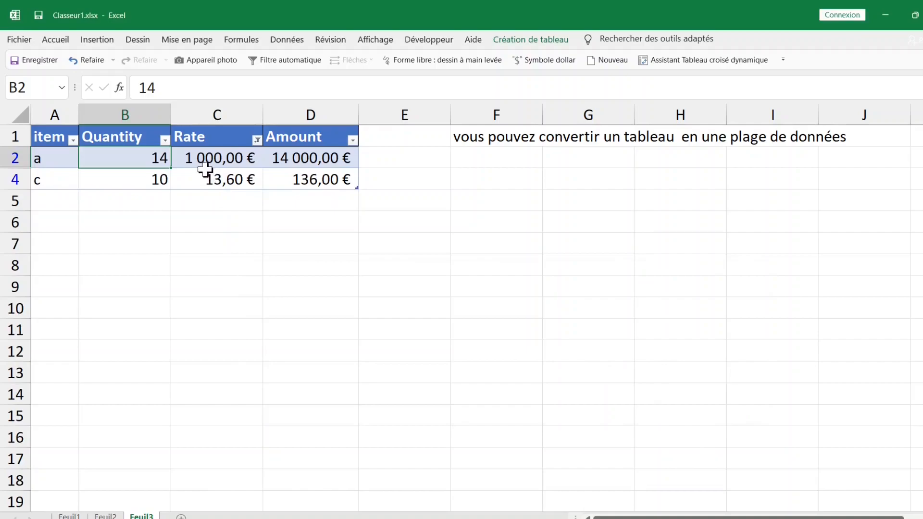
pyautogui.click(258, 141)
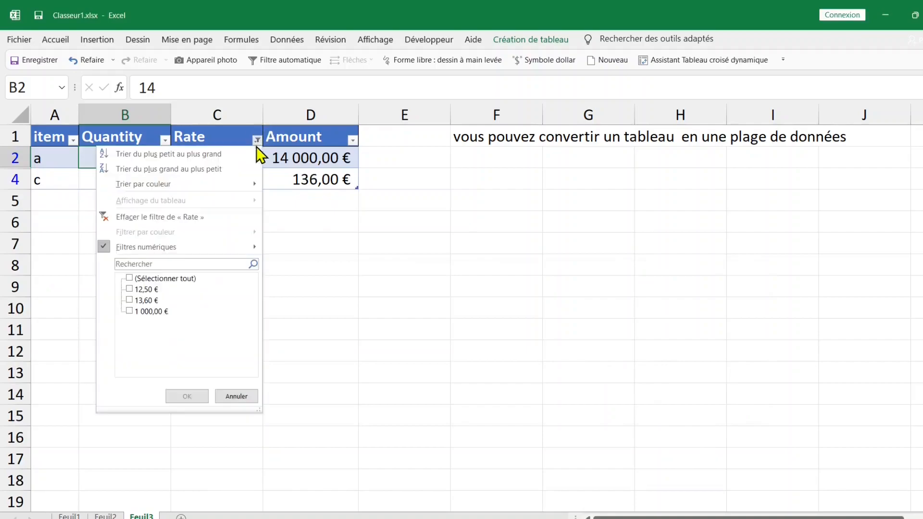
pyautogui.moveTo(145, 251)
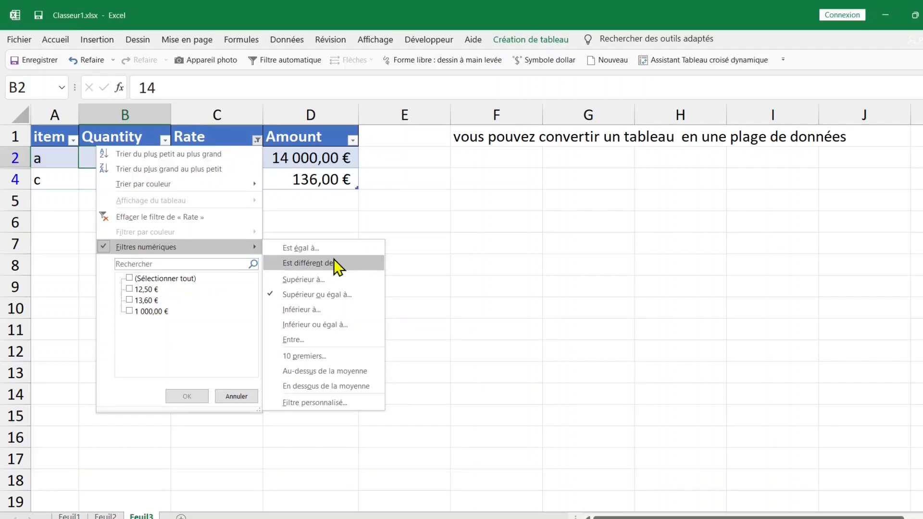
pyautogui.click(325, 292)
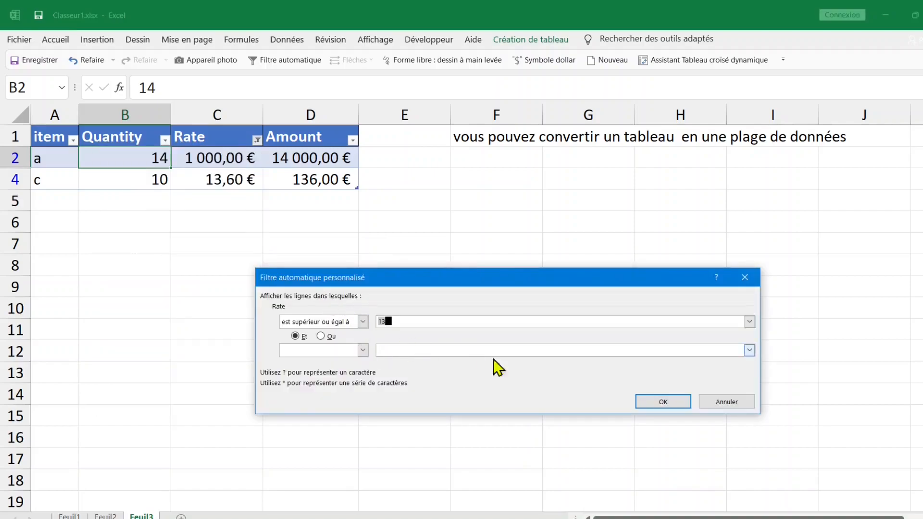
pyautogui.click(738, 408)
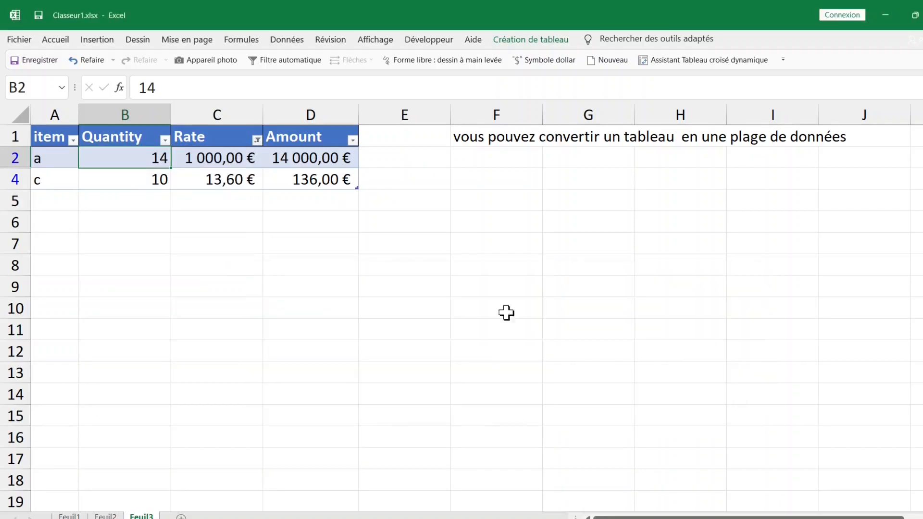
# Review the number filter options for Rate and remove the greater-than-or-equal filter from the column
pyautogui.click(257, 140)
pyautogui.moveTo(99, 249)
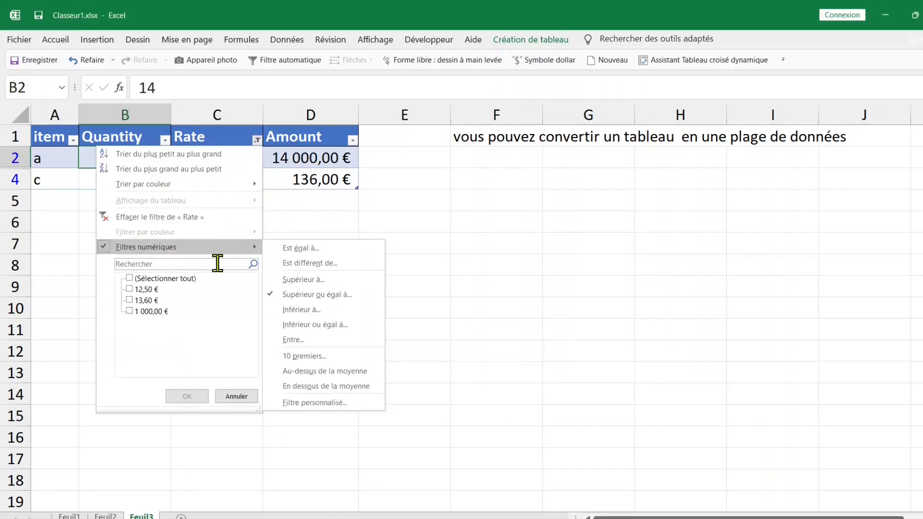
pyautogui.click(270, 296)
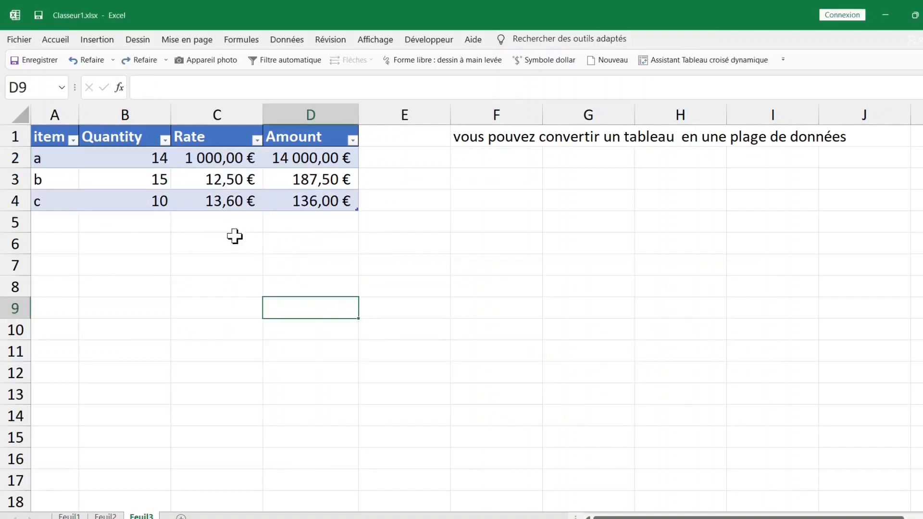
# View the table design options for the table in Feuil3, starting from its first Quantity value
pyautogui.click(178, 174)
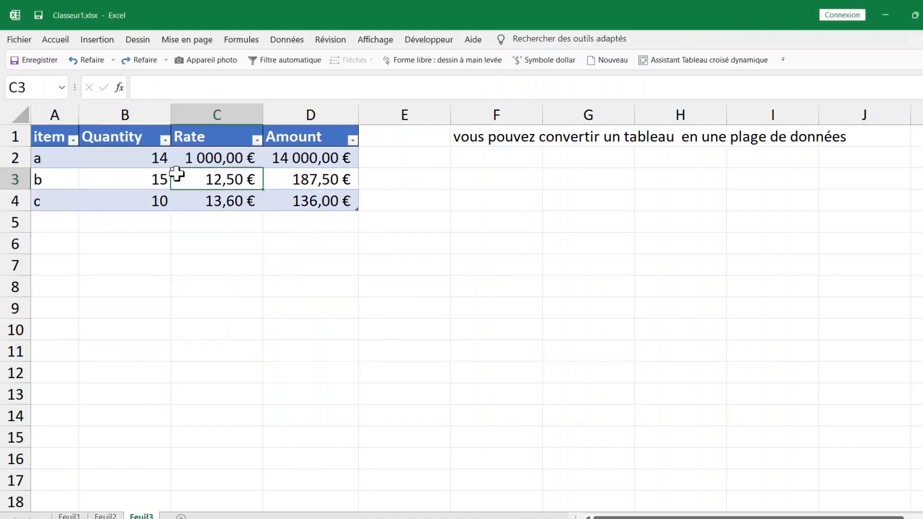
pyautogui.click(104, 157)
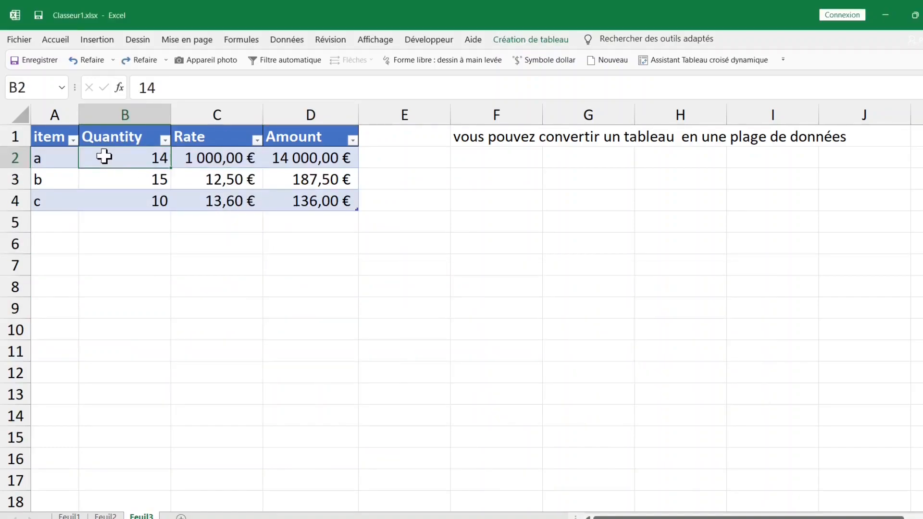
pyautogui.click(512, 38)
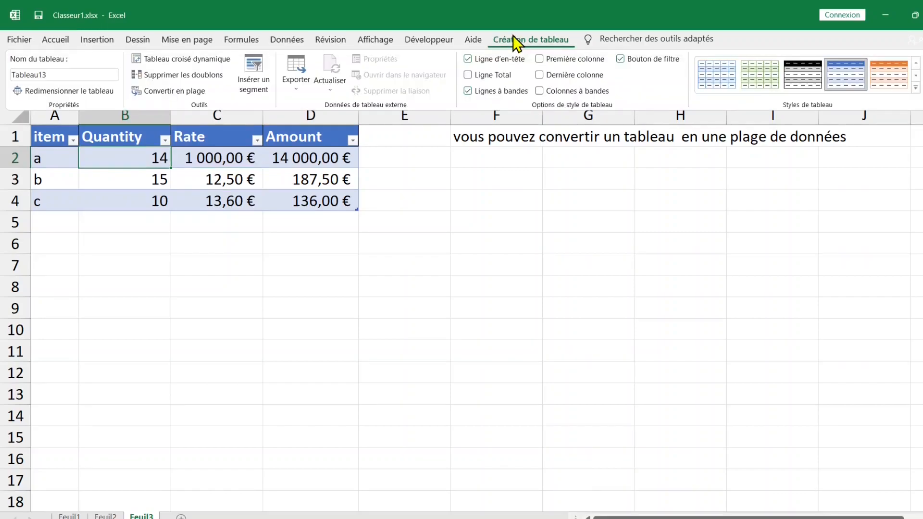
pyautogui.click(122, 216)
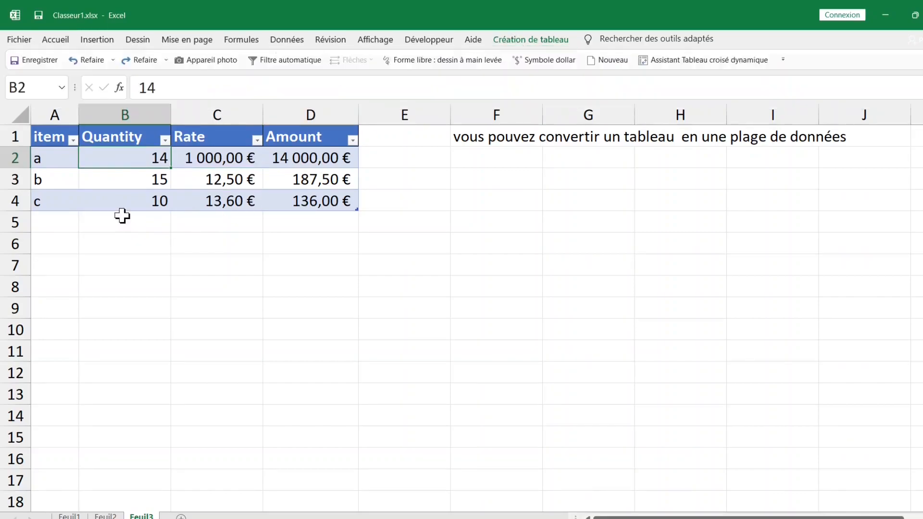
# Copy the item a row into a new table row below item c and highlight the "pour supprimer les doublons" note in yellow
pyautogui.click(44, 161)
pyautogui.moveTo(105, 160); pyautogui.dragTo(246, 160)
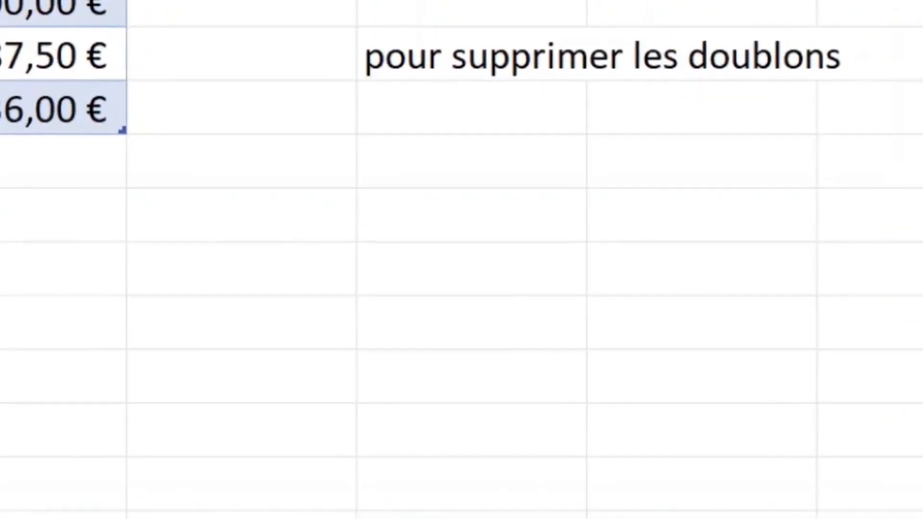
pyautogui.moveTo(43, 161); pyautogui.dragTo(317, 161)
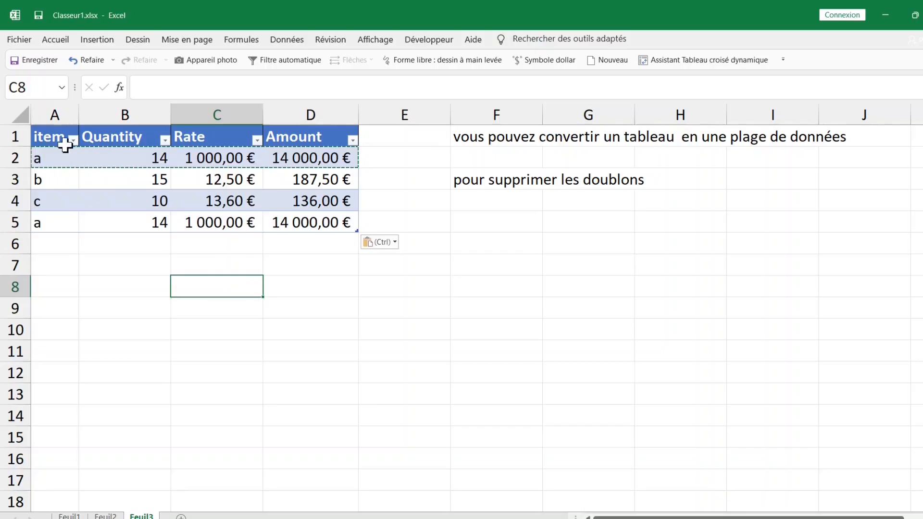
pyautogui.click(68, 142)
pyautogui.click(271, 216)
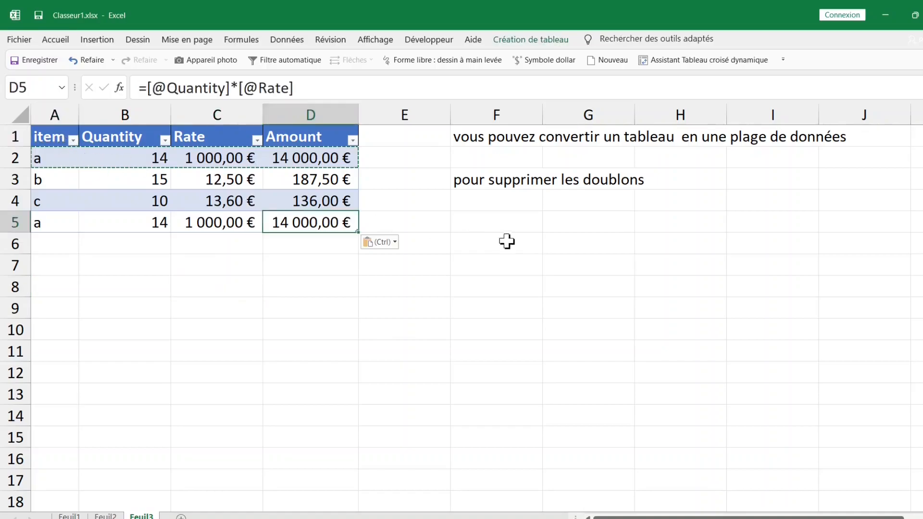
pyautogui.doubleClick(513, 243)
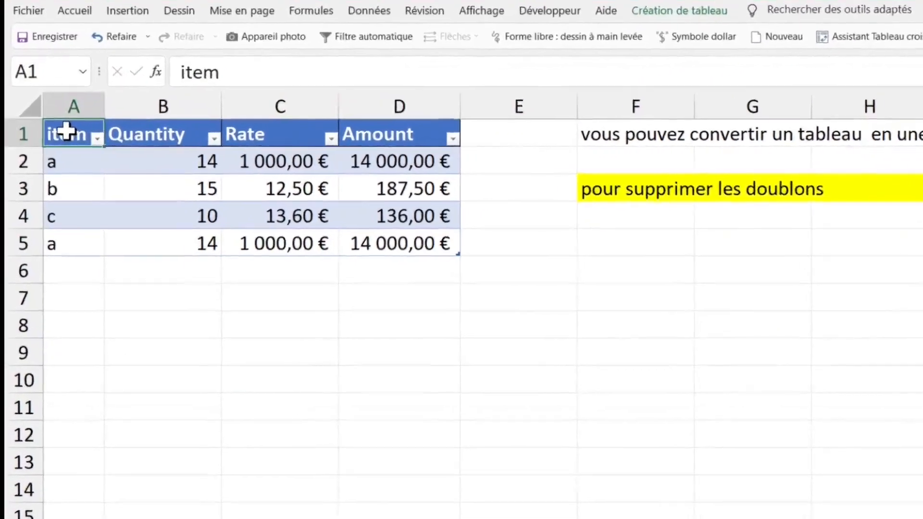
# Remove duplicate rows from the whole table by comparing the item, Quantity, Rate and Amount columns, and undo the removal
pyautogui.moveTo(48, 137); pyautogui.dragTo(329, 220)
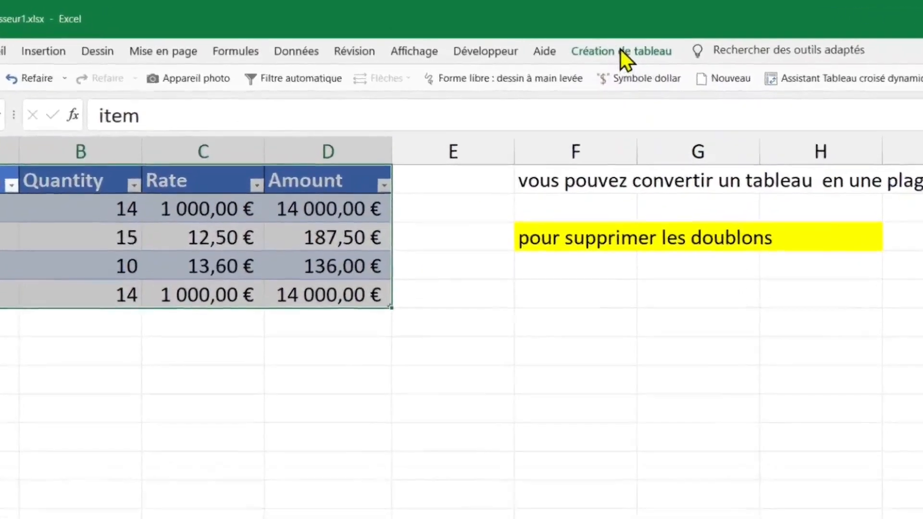
pyautogui.click(618, 53)
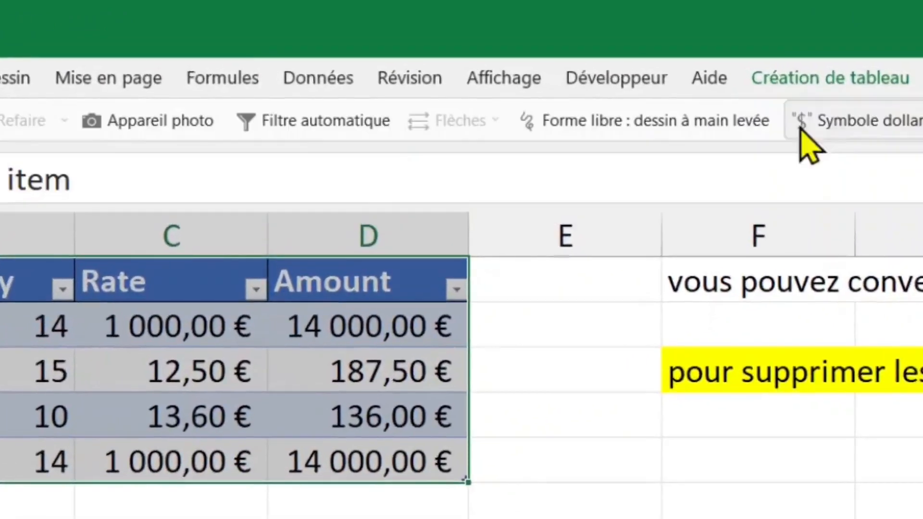
pyautogui.click(721, 64)
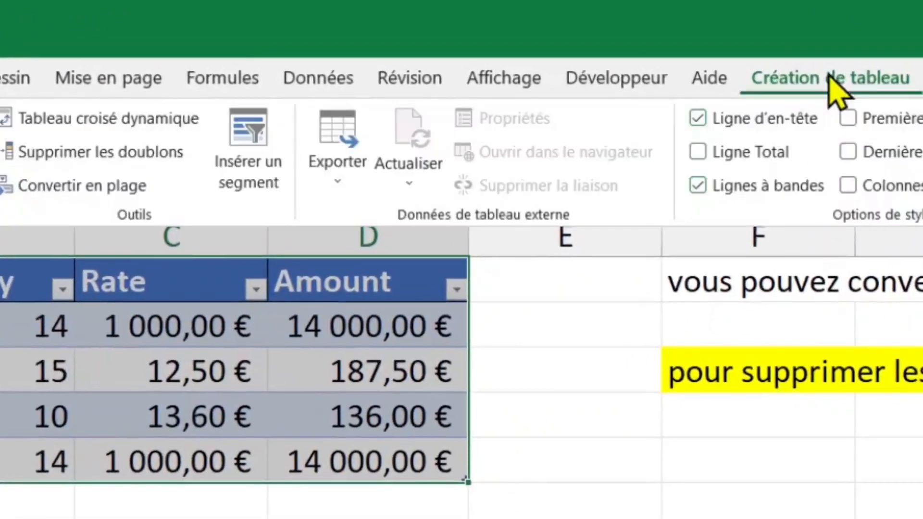
pyautogui.click(101, 152)
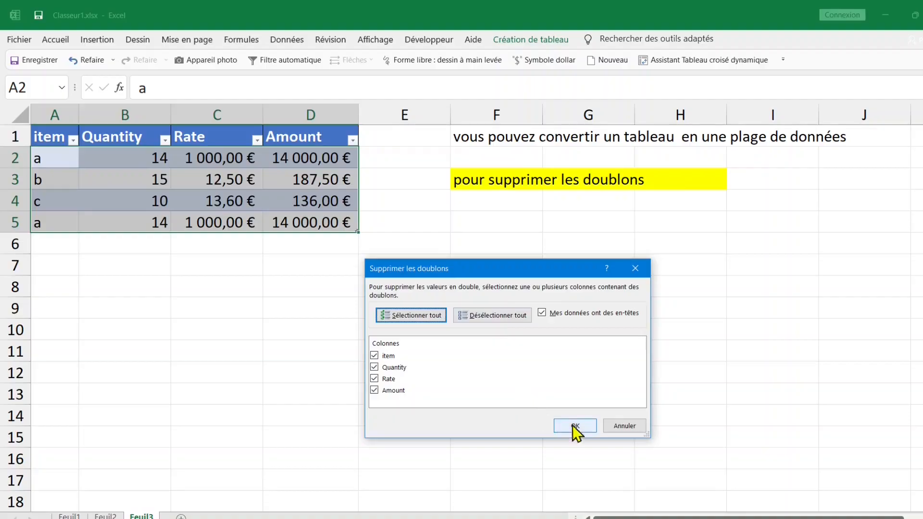
pyautogui.click(616, 455)
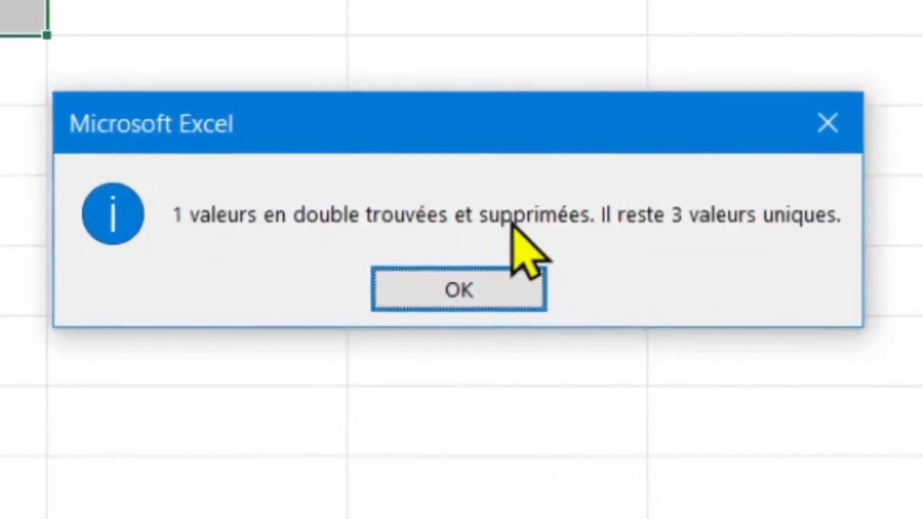
pyautogui.click(443, 297)
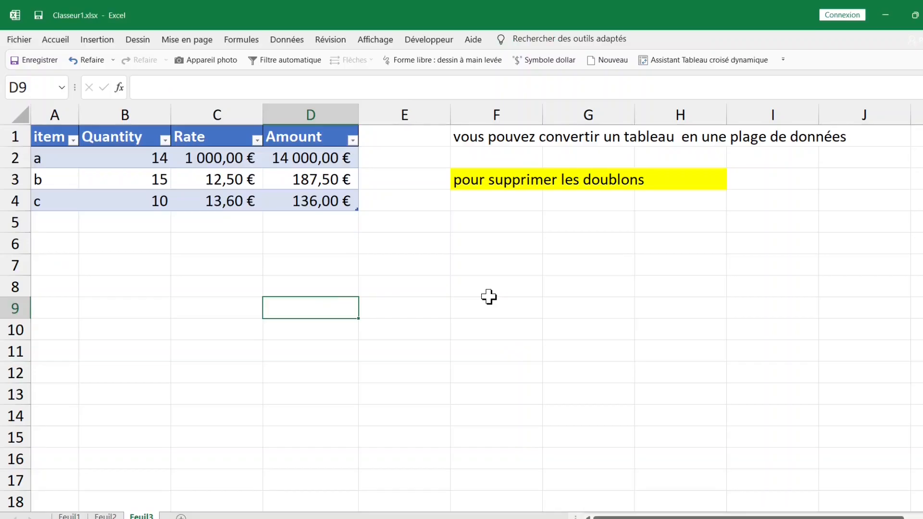
pyautogui.hotkey('ctrl', 'z')
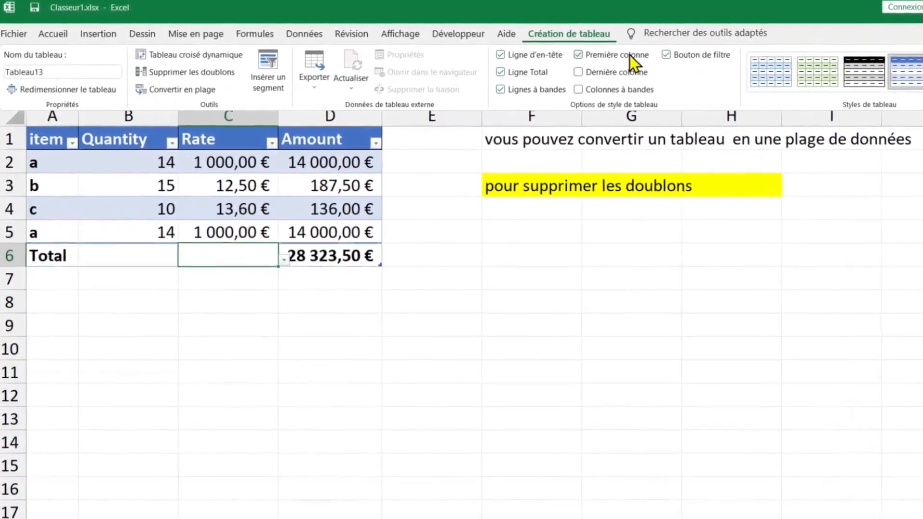
# Turn off the special formatting of the table's first column and turn it on for the last column
pyautogui.click(632, 56)
pyautogui.click(624, 72)
pyautogui.click(622, 73)
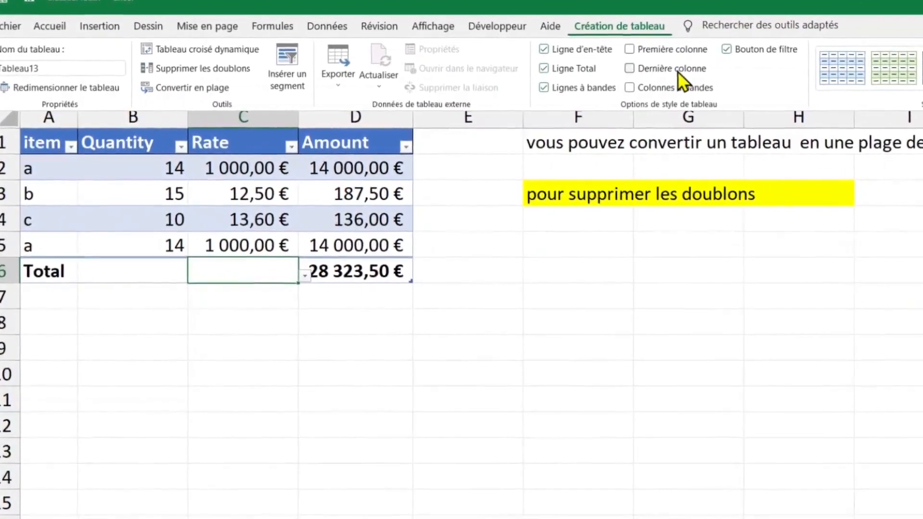
pyautogui.click(677, 70)
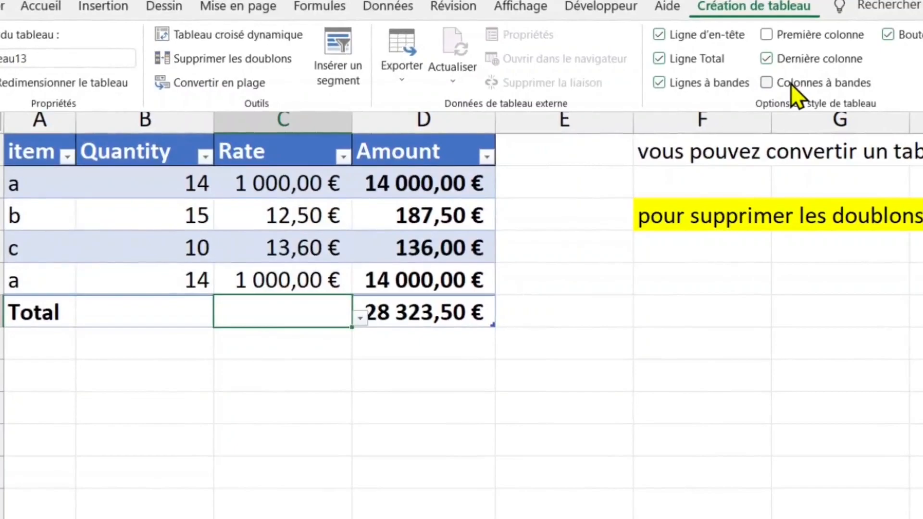
# Hide the filter buttons in the table's header row and select the Quantity header
pyautogui.click(887, 35)
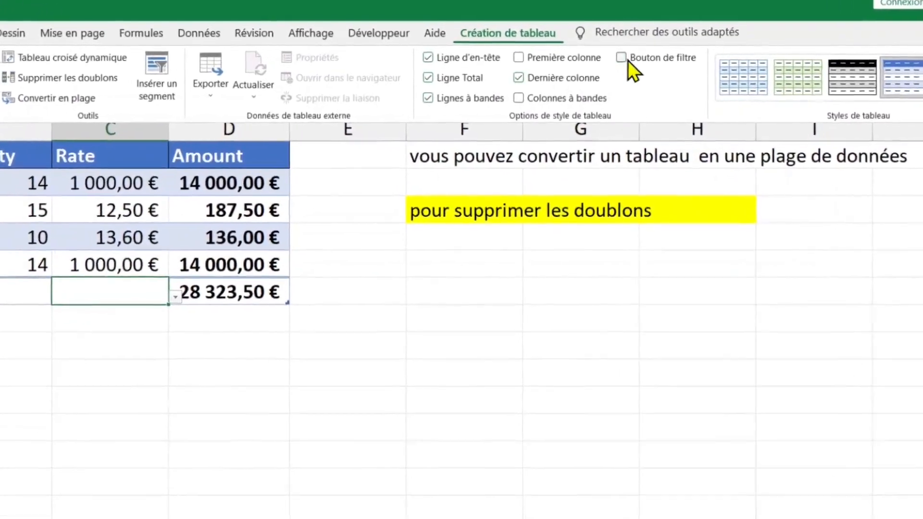
pyautogui.click(627, 60)
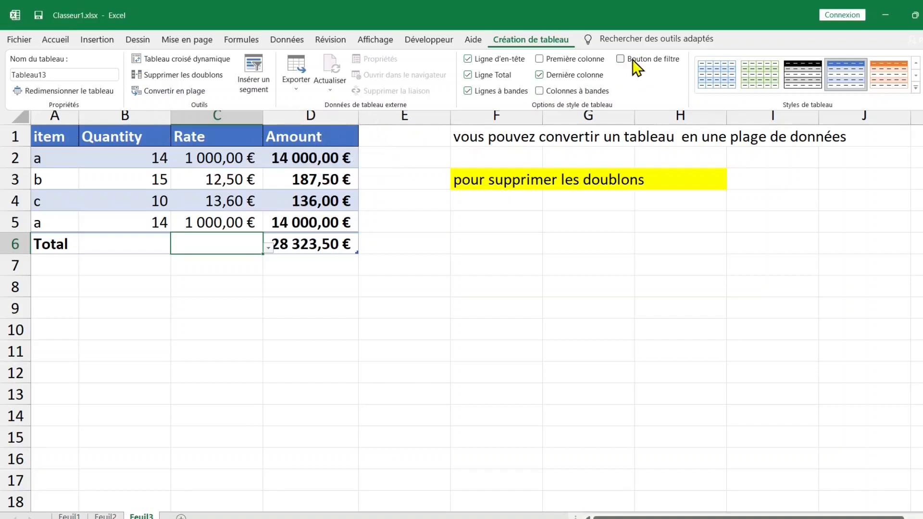
pyautogui.click(114, 136)
pyautogui.click(134, 138)
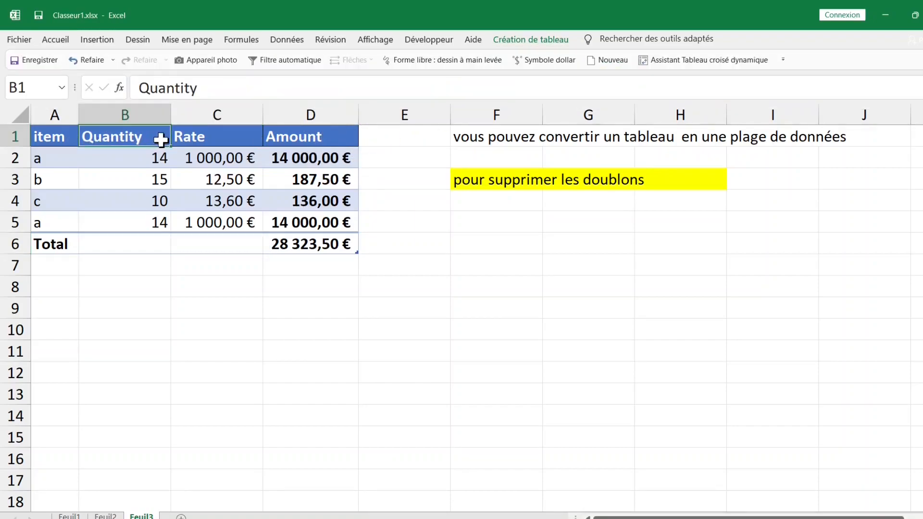
# Select the Rate value of item b and open the table design options
pyautogui.click(210, 174)
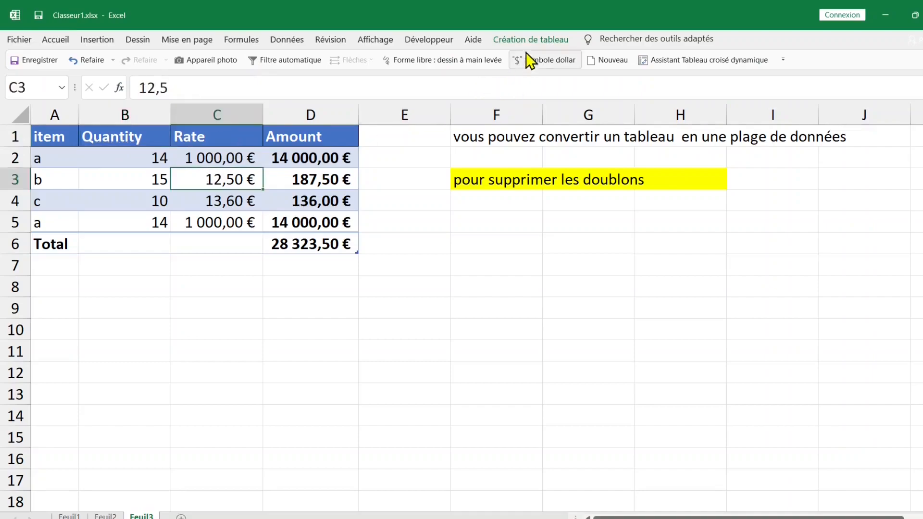
pyautogui.click(529, 39)
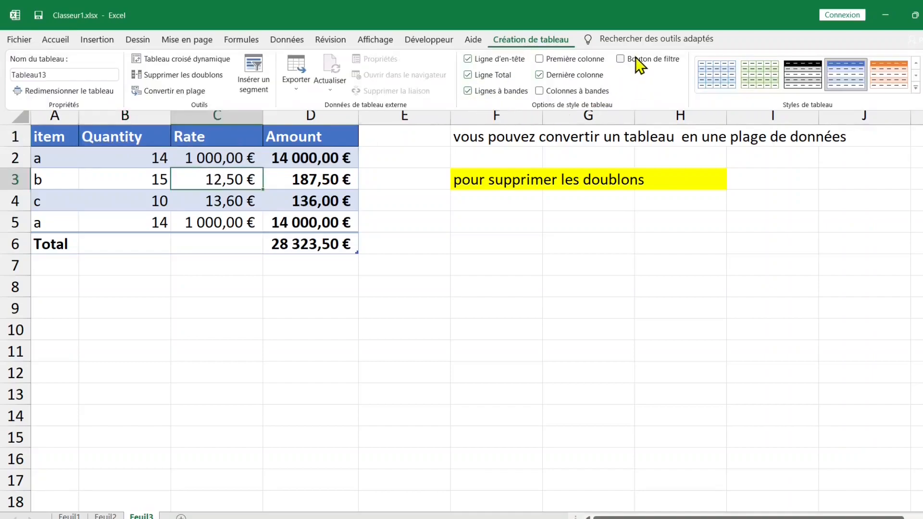